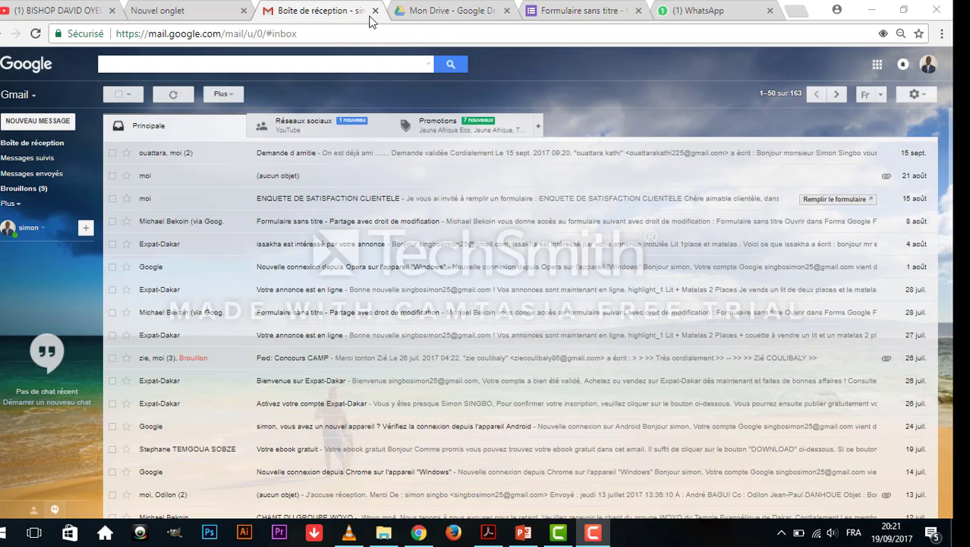
# - Open Google Drive from the Gmail inbox and switch to the loaded Mon Drive page
pyautogui.click(877, 65)
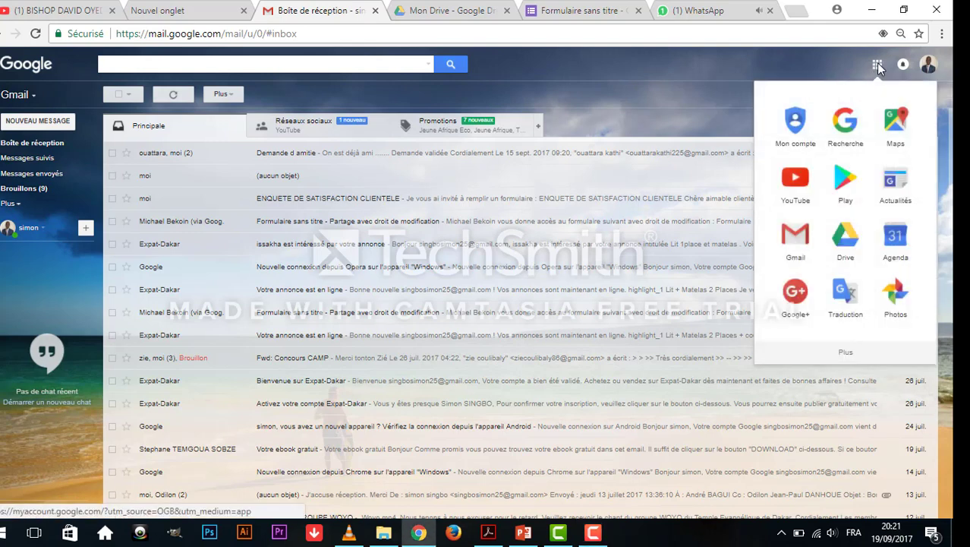
pyautogui.click(849, 240)
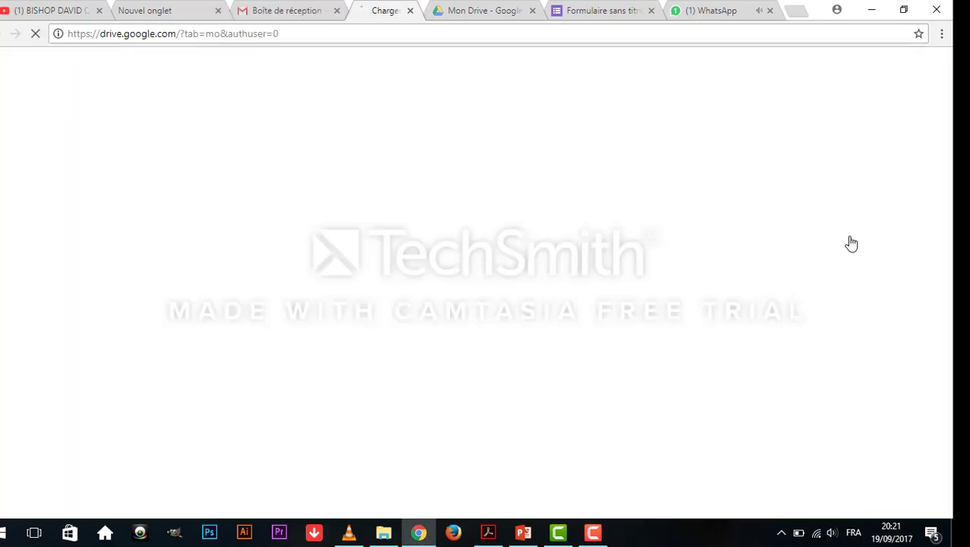
pyautogui.click(488, 14)
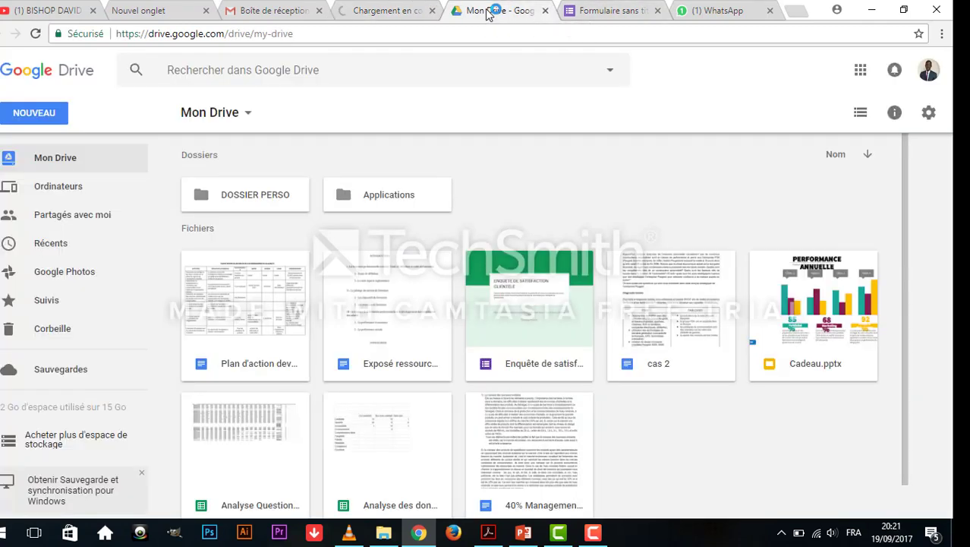
# - Create a new Google Forms form from Drive and switch to the blank untitled form
pyautogui.click(44, 114)
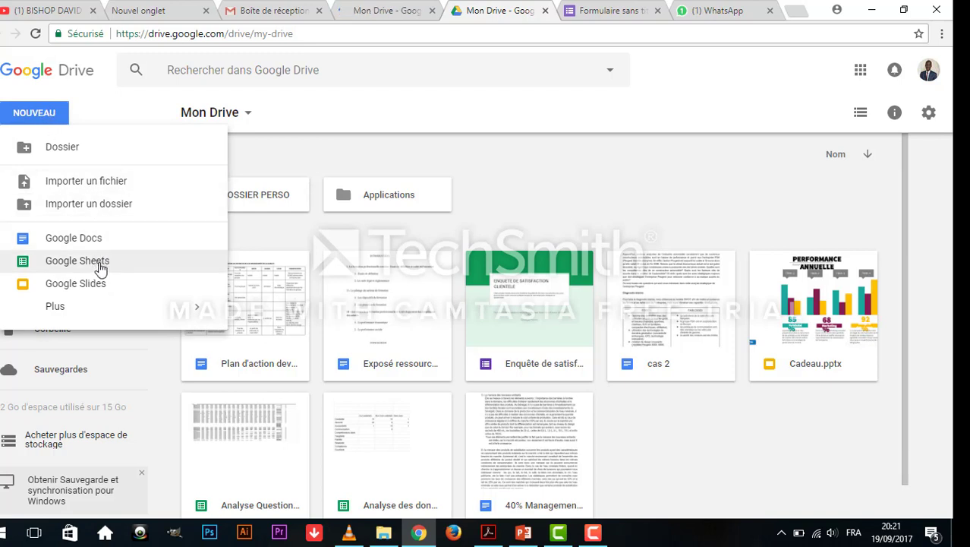
pyautogui.moveTo(122, 313)
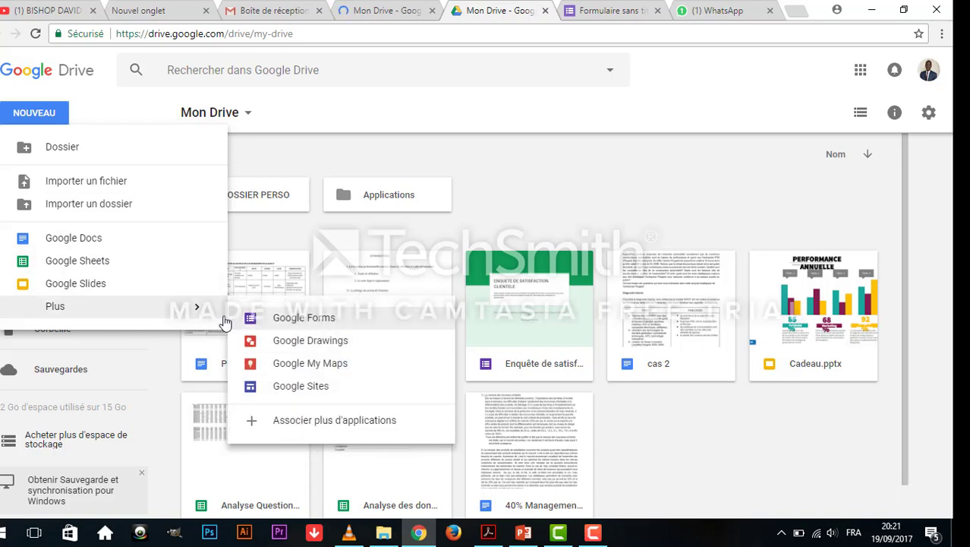
pyautogui.click(352, 319)
pyautogui.click(621, 11)
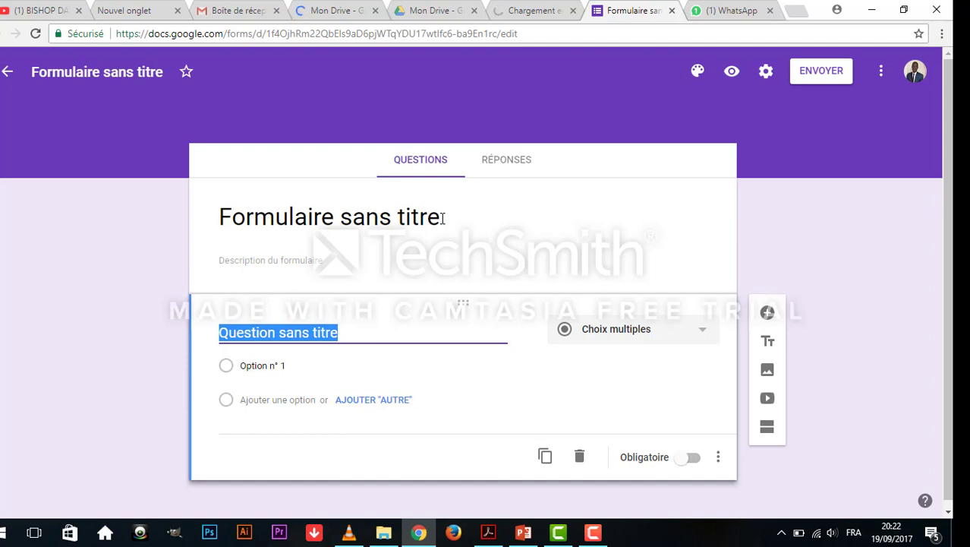
# - Replace the form's title with "commande de tee-shirt"
pyautogui.click(283, 216)
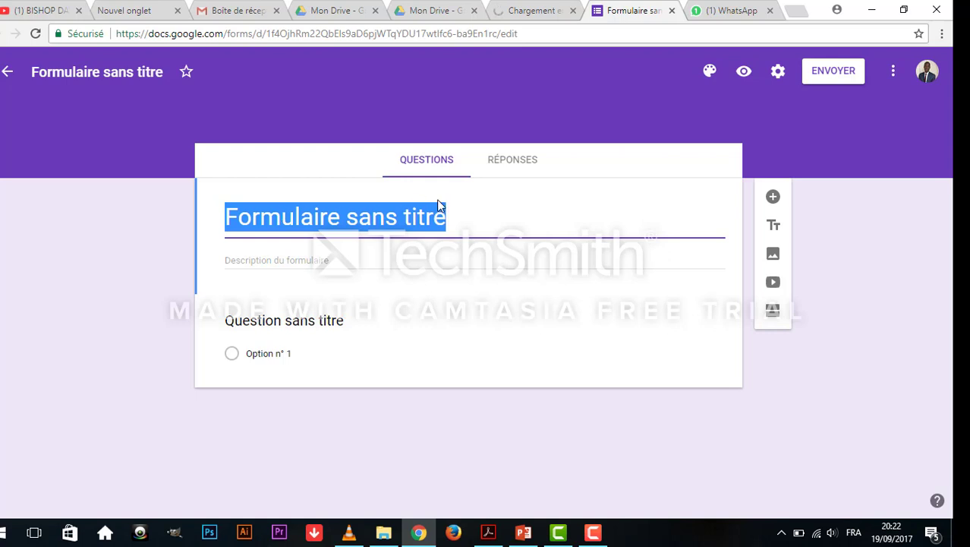
pyautogui.write('commm')
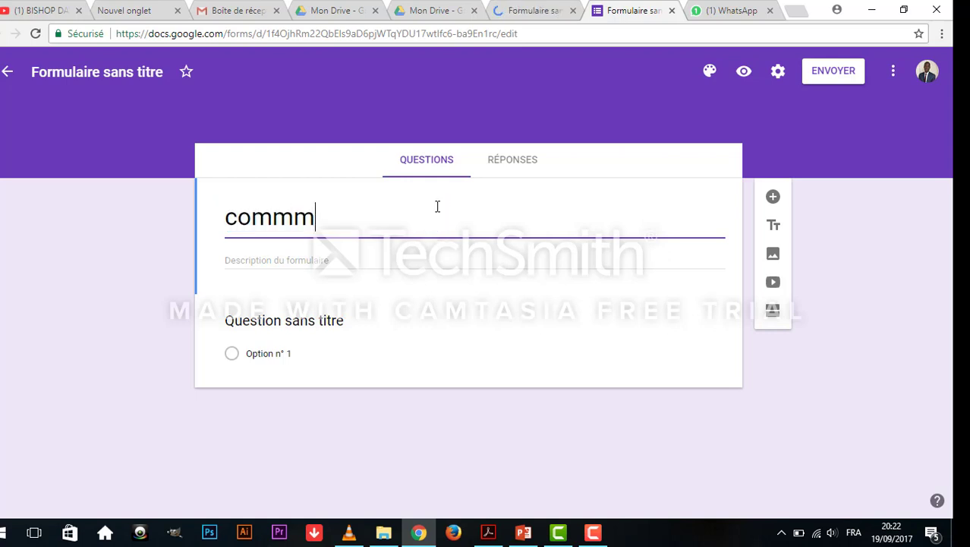
pyautogui.press('BackSpace')
pyautogui.write('ande de')
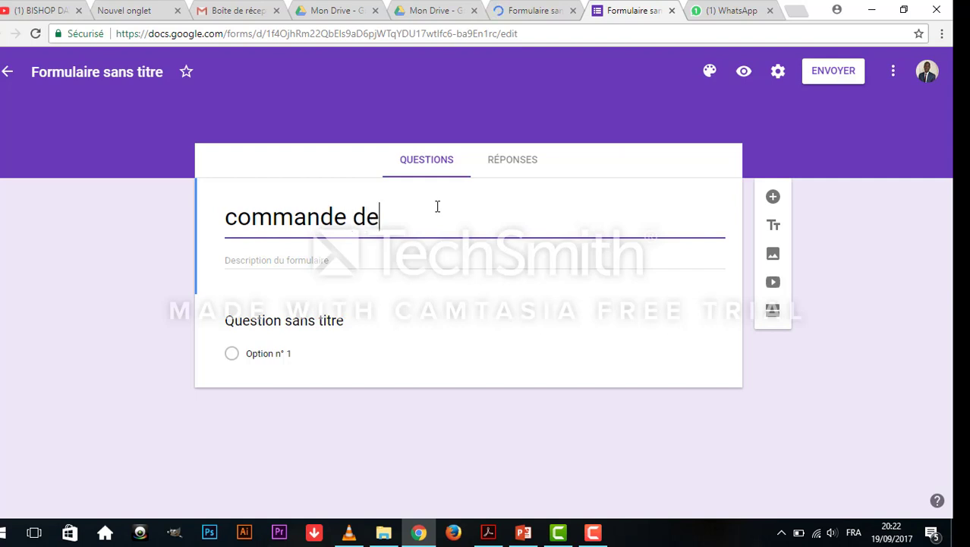
pyautogui.write(' tee-')
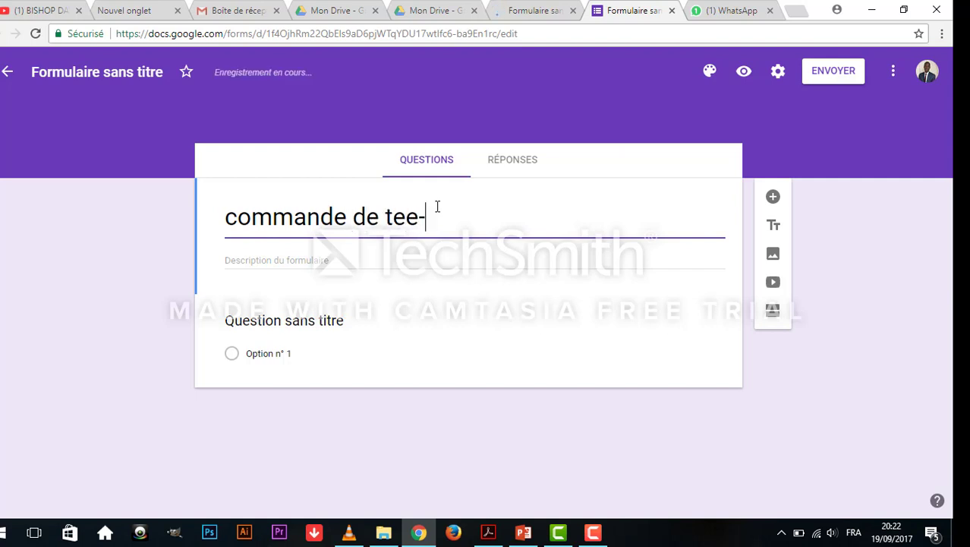
pyautogui.write('shirt')
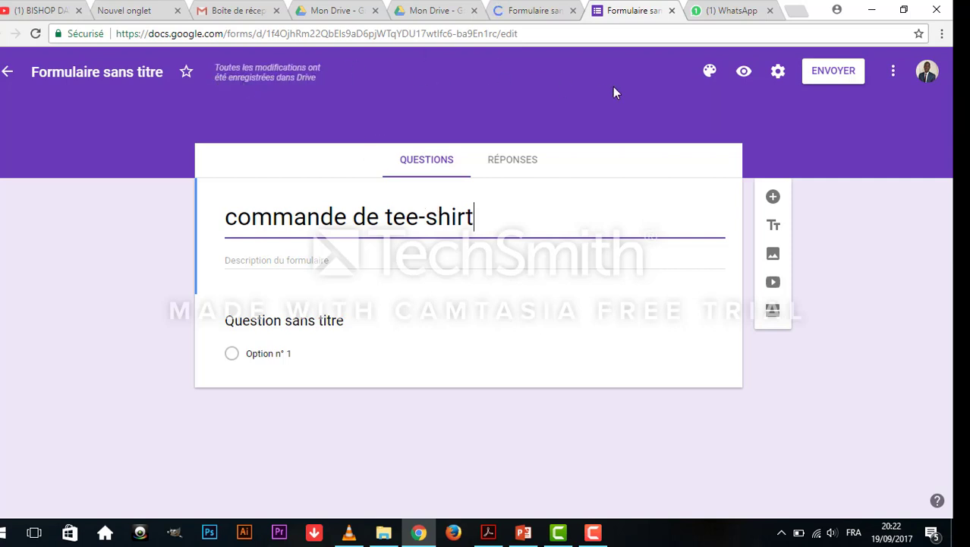
# - Change the form's theme color to the reddish purple swatch and close the color palette
pyautogui.click(709, 73)
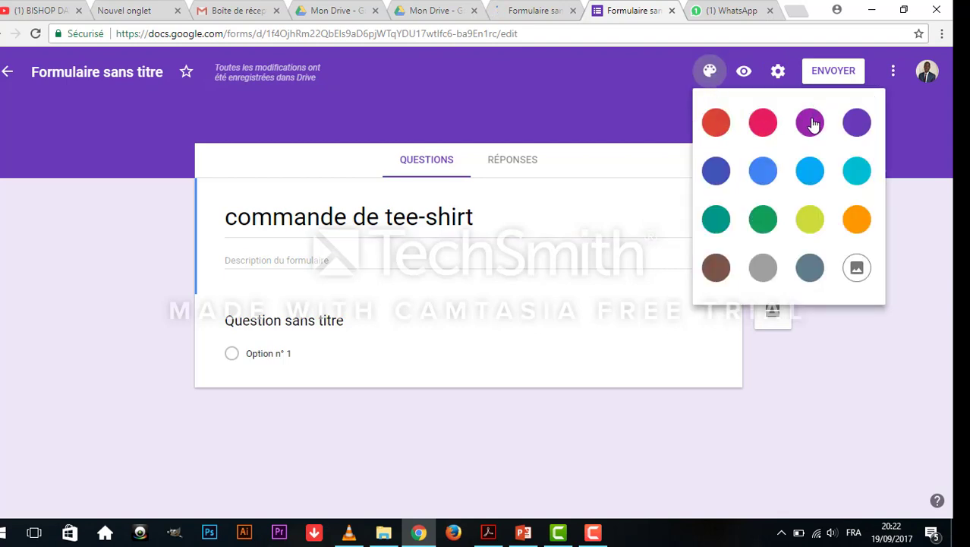
pyautogui.click(811, 123)
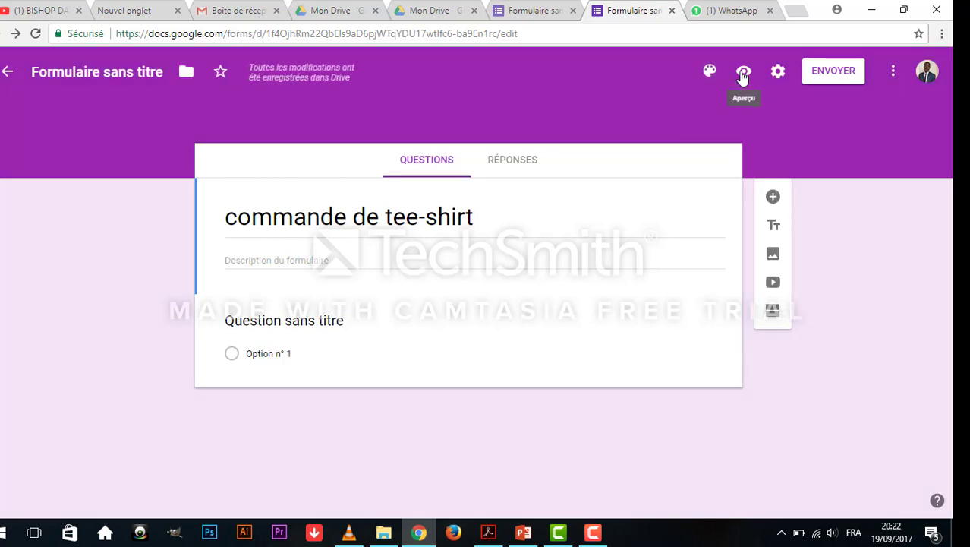
pyautogui.click(709, 71)
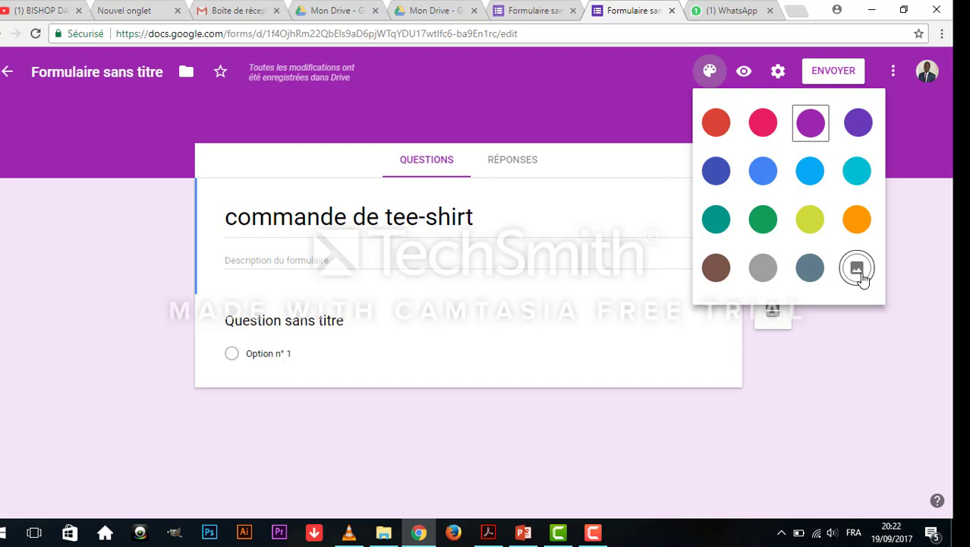
pyautogui.click(640, 111)
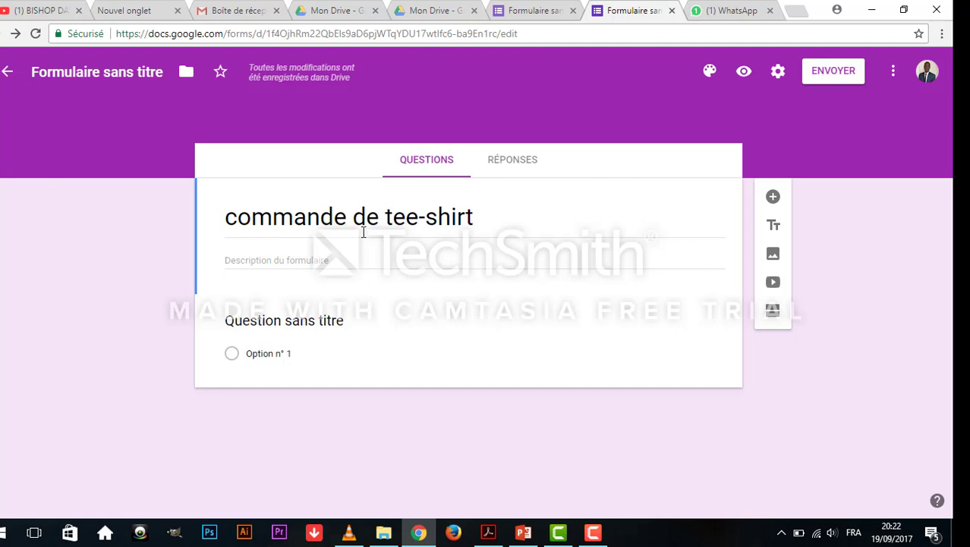
# - Enter "pour evenem..." as the form's description
pyautogui.click(268, 260)
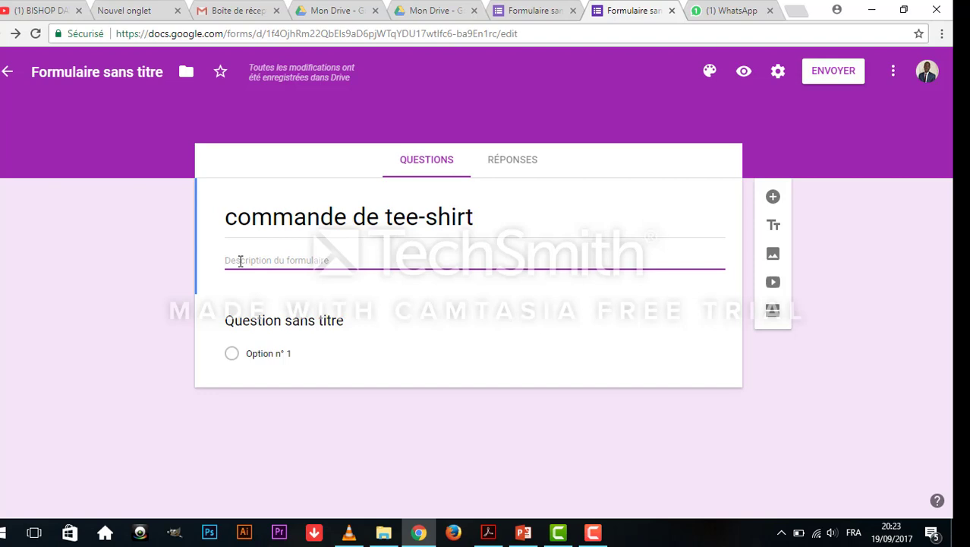
pyautogui.write('p')
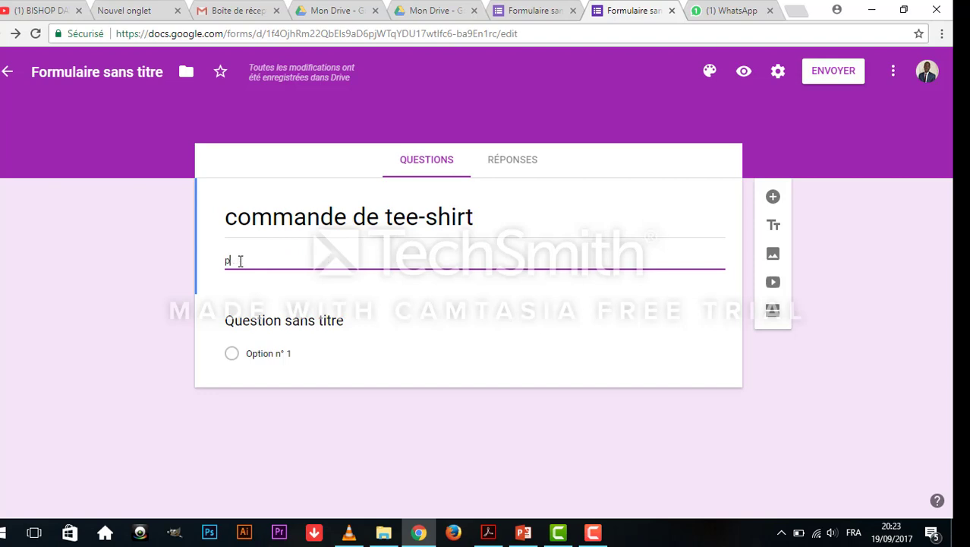
pyautogui.write('our evenem...')
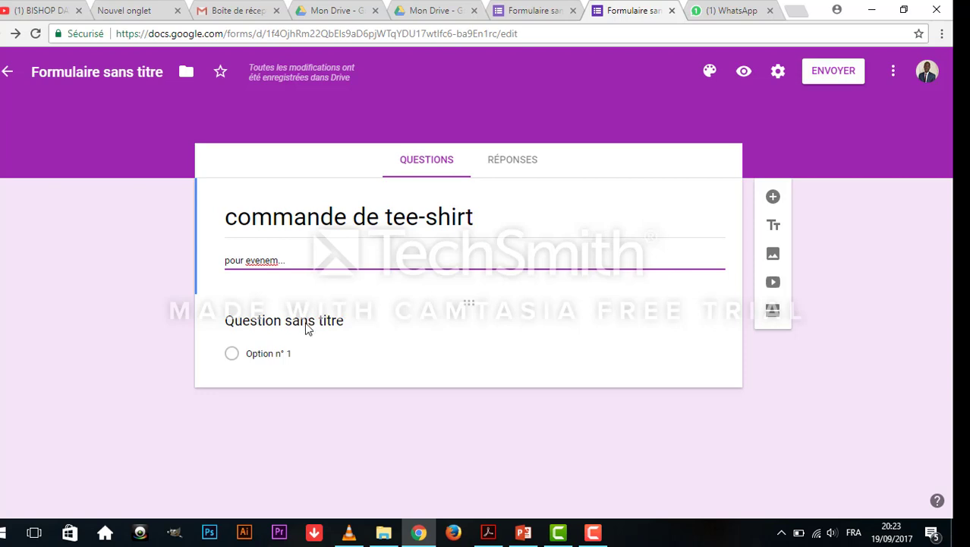
# - Rename the untitled first question "Nom" and set its answer type to Réponse courte
pyautogui.click(306, 321)
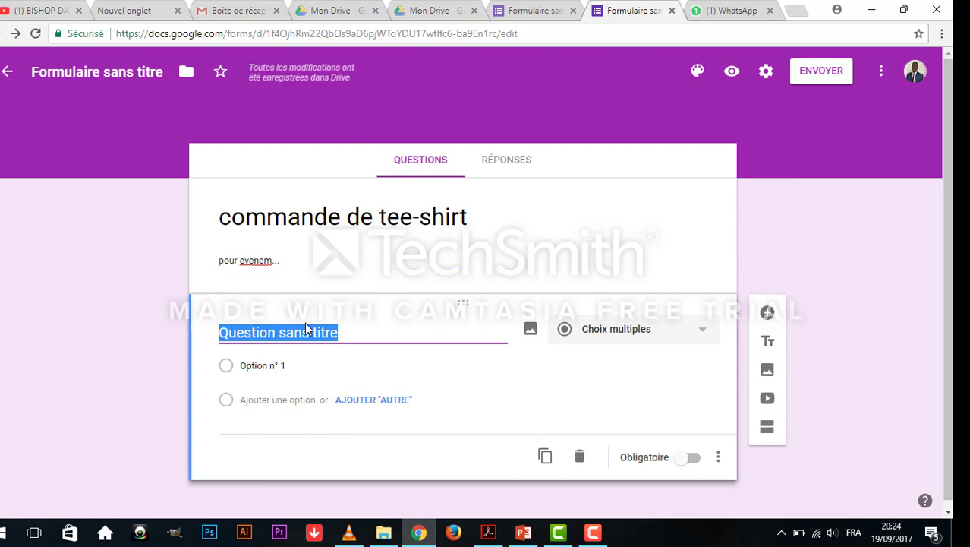
pyautogui.write('Nom')
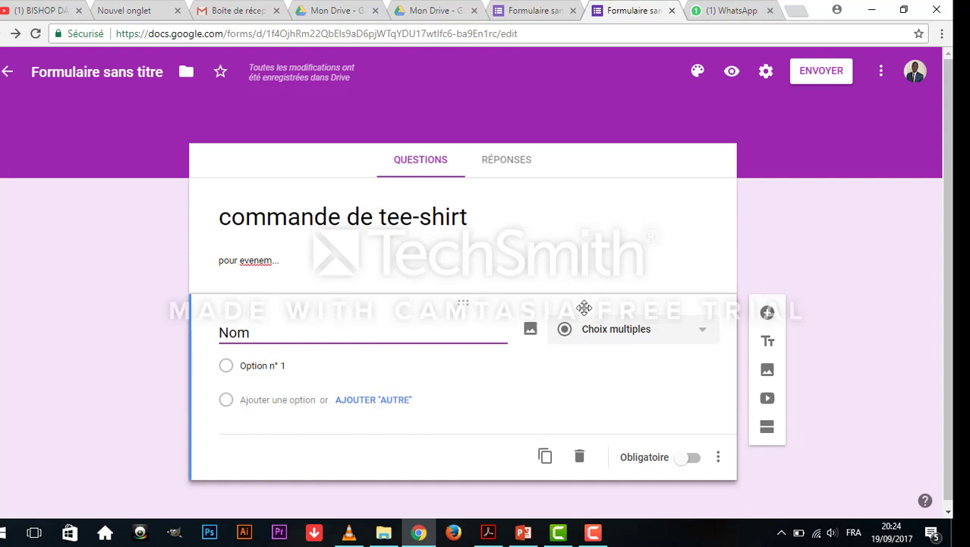
pyautogui.click(700, 334)
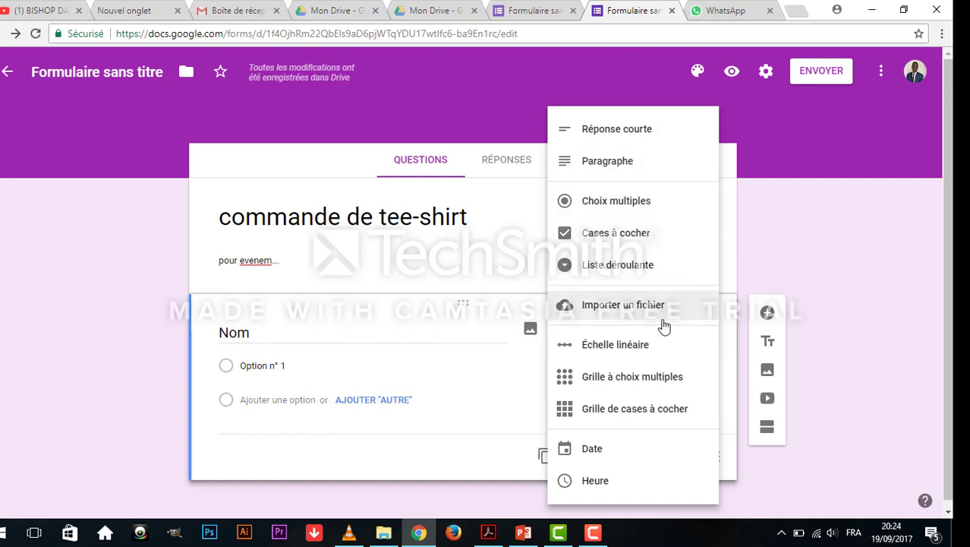
pyautogui.click(654, 139)
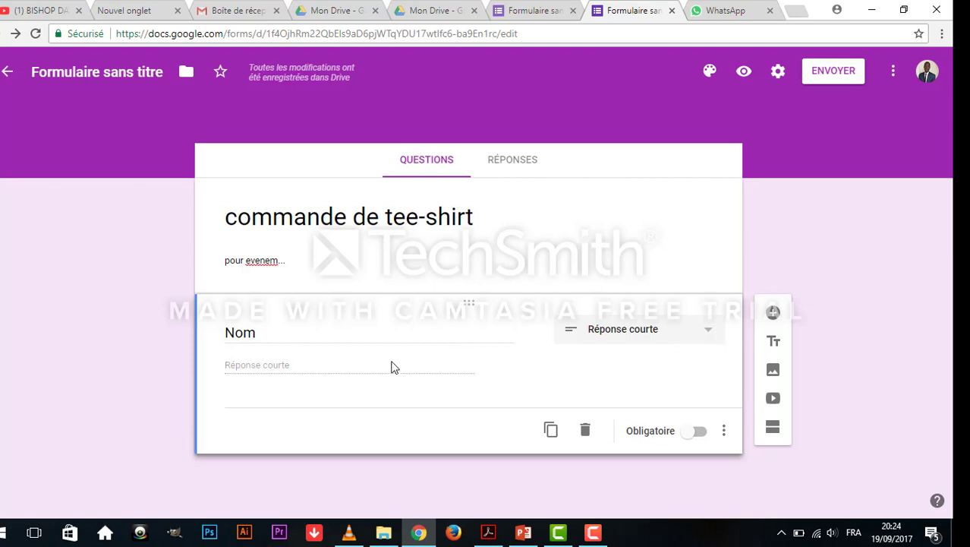
# - Add a second question titled "prenoms" with the answer type Réponse courte
pyautogui.click(773, 314)
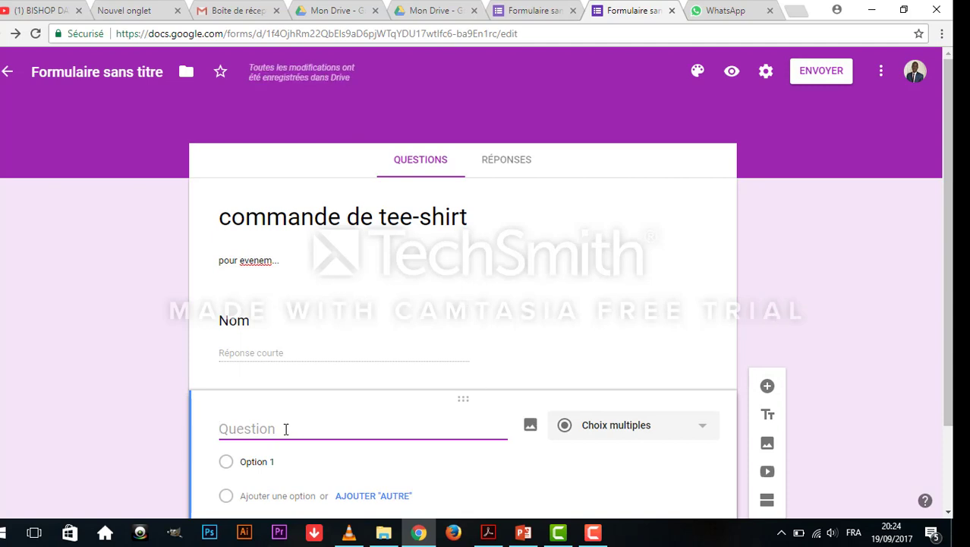
pyautogui.write('renom')
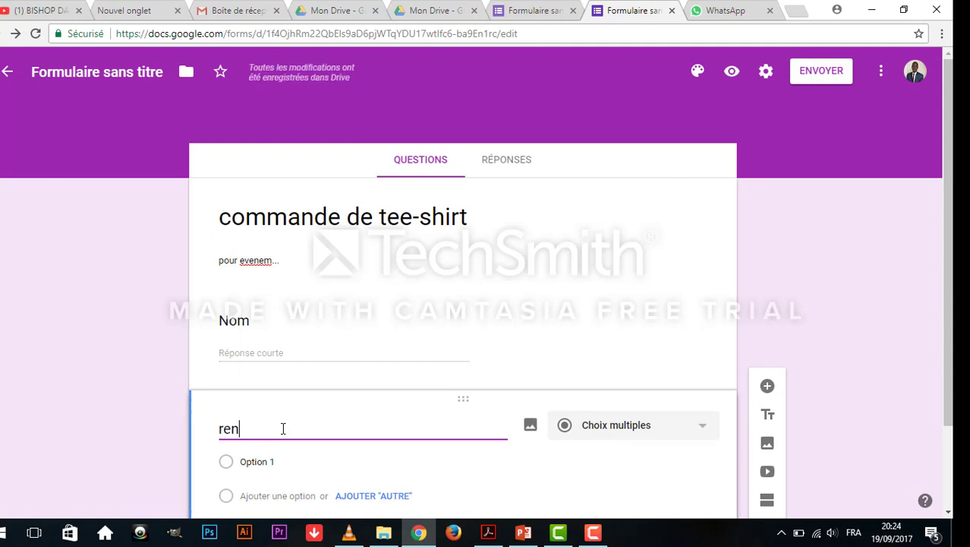
pyautogui.press('BackSpace')
pyautogui.press('BackSpace')
pyautogui.press('BackSpace')
pyautogui.press('BackSpace')
pyautogui.press('BackSpace')
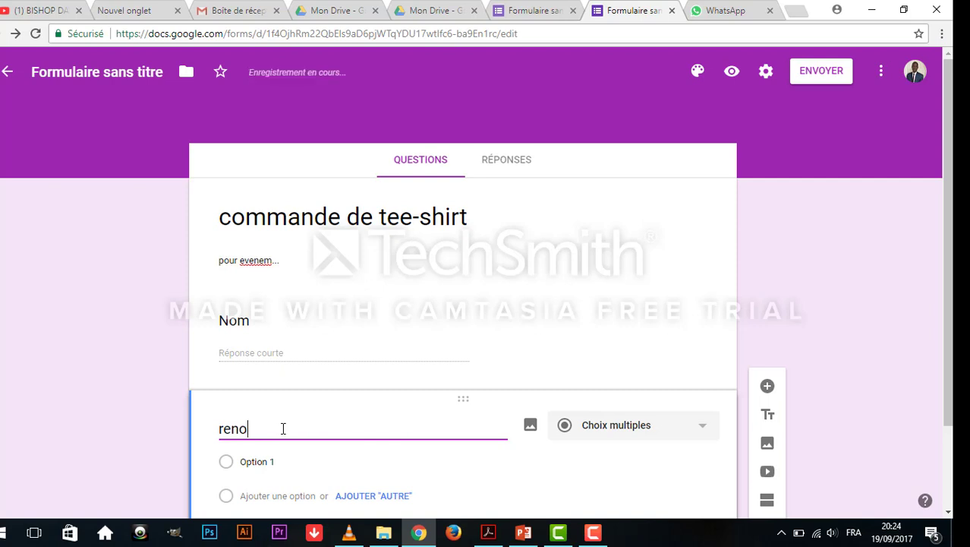
pyautogui.write('prenoms')
pyautogui.click(678, 430)
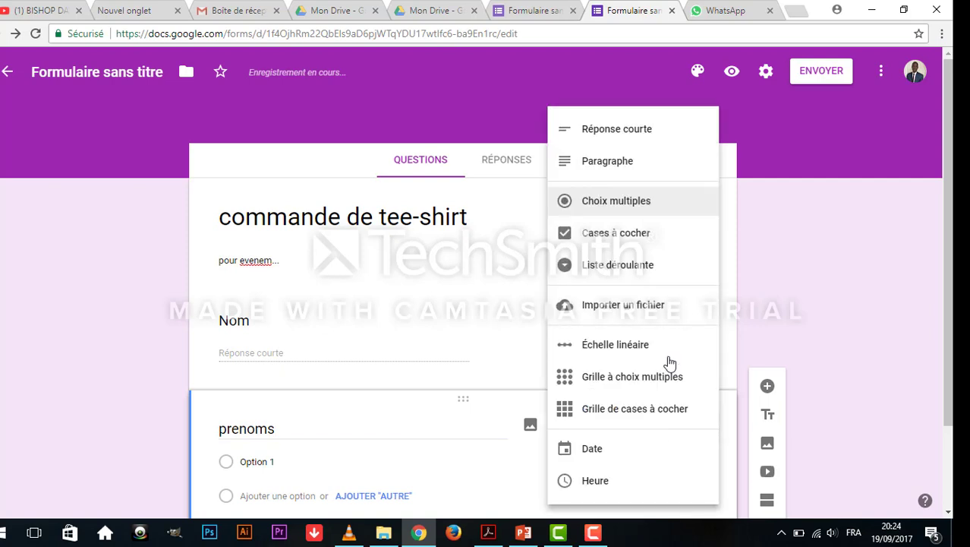
pyautogui.click(692, 136)
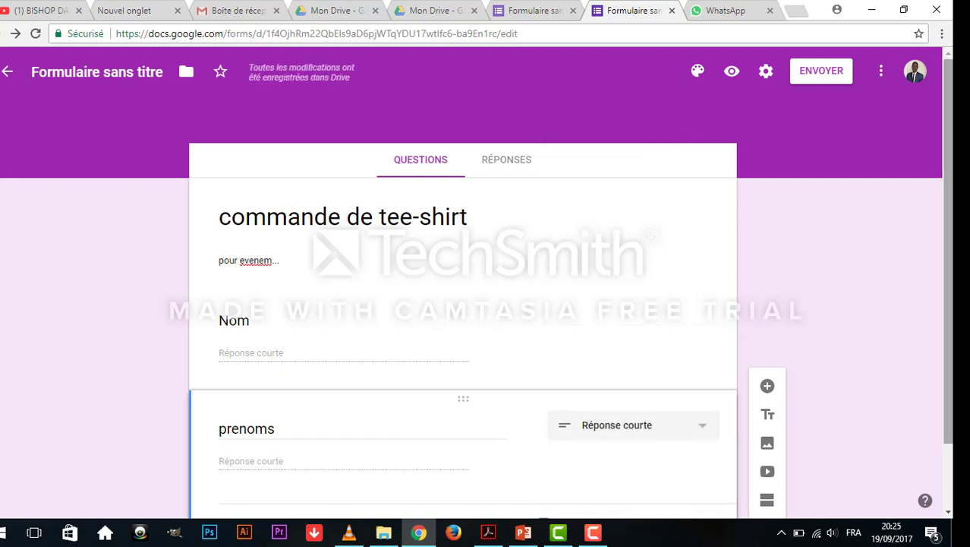
# - Add a multiple-choice question titled "Genre" below prenoms, with the options "M" and "F"
pyautogui.moveTo(949, 184); pyautogui.dragTo(950, 258)
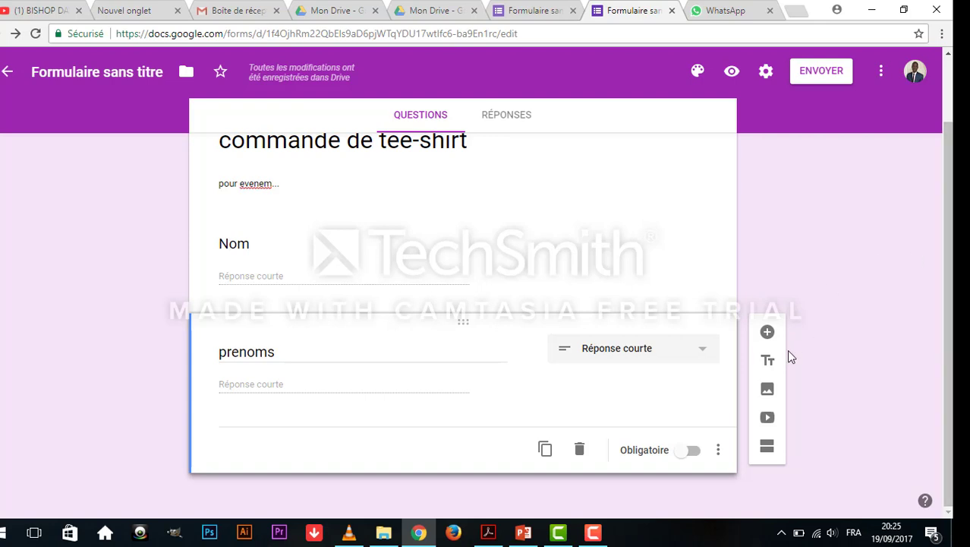
pyautogui.click(768, 333)
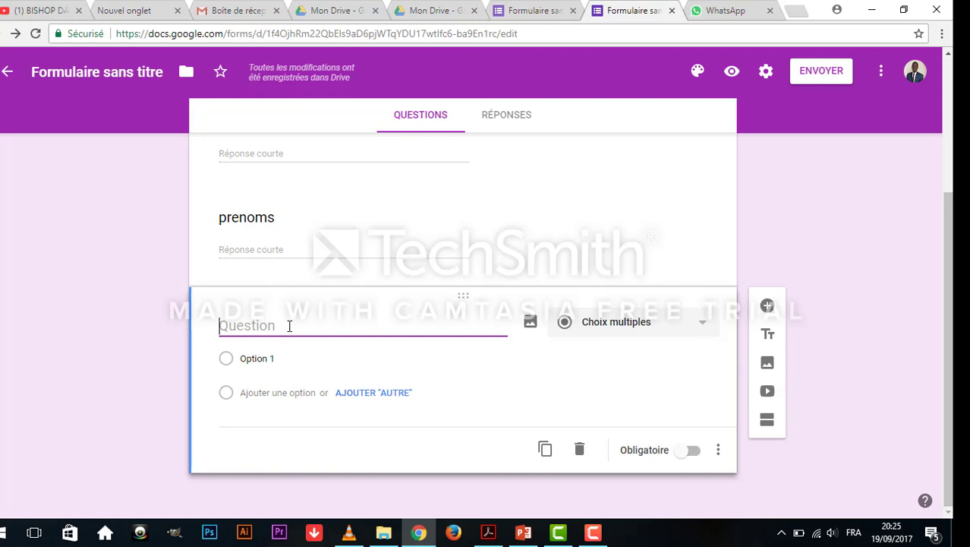
pyautogui.write('Genre')
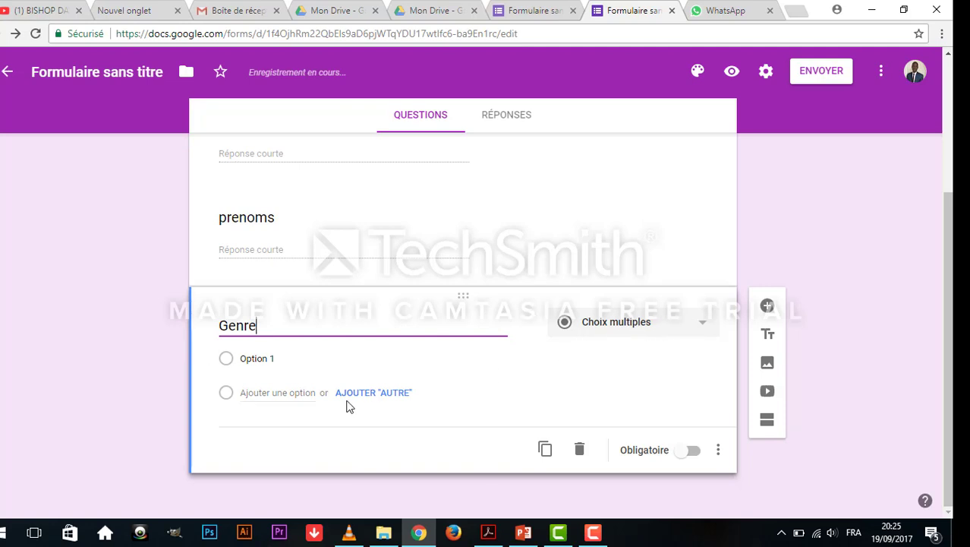
pyautogui.click(255, 363)
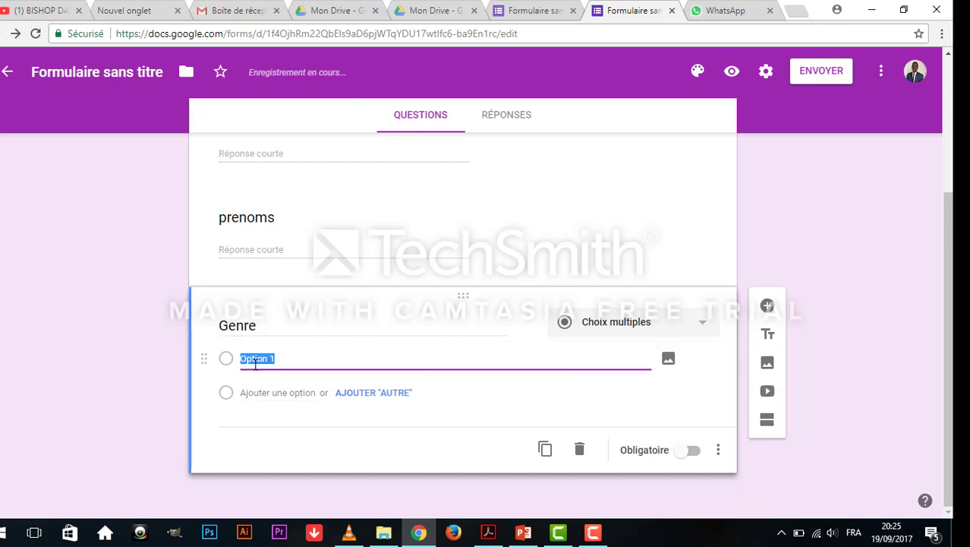
pyautogui.write('M')
pyautogui.click(255, 391)
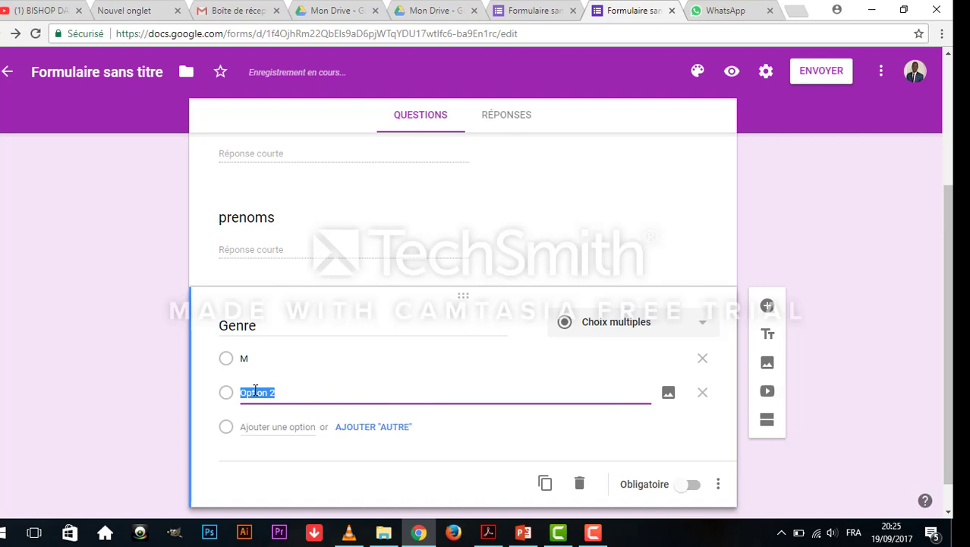
pyautogui.write('F')
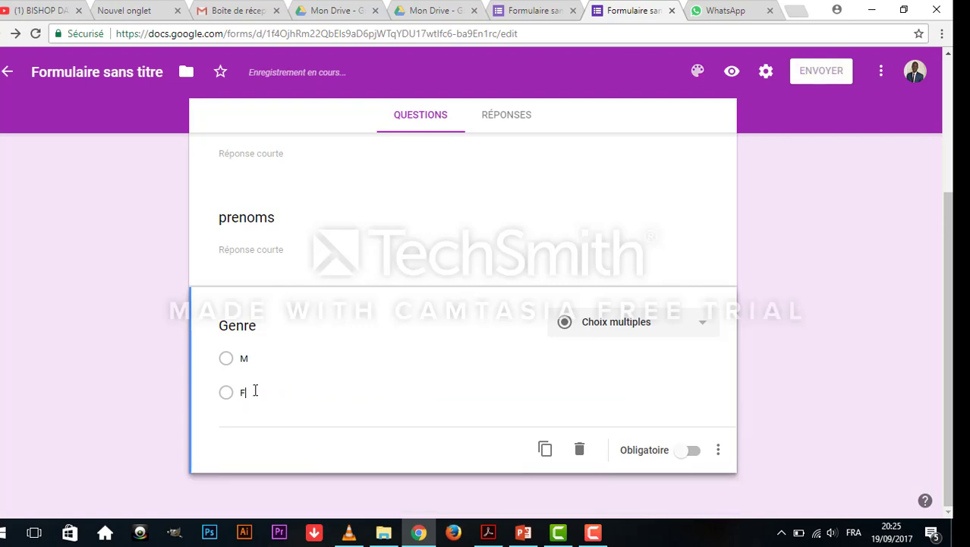
# - Reselect the Genre question for editing
pyautogui.click(706, 327)
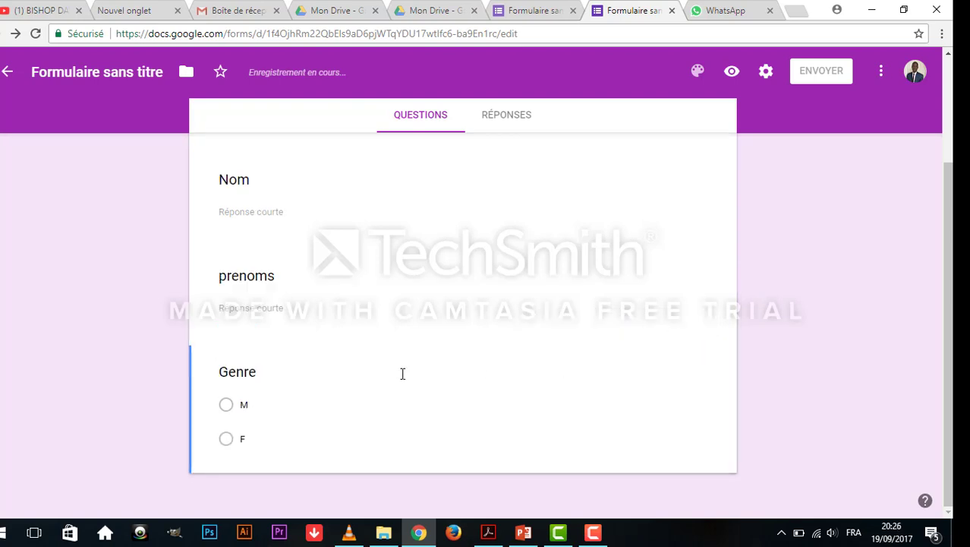
pyautogui.click(364, 298)
pyautogui.click(432, 433)
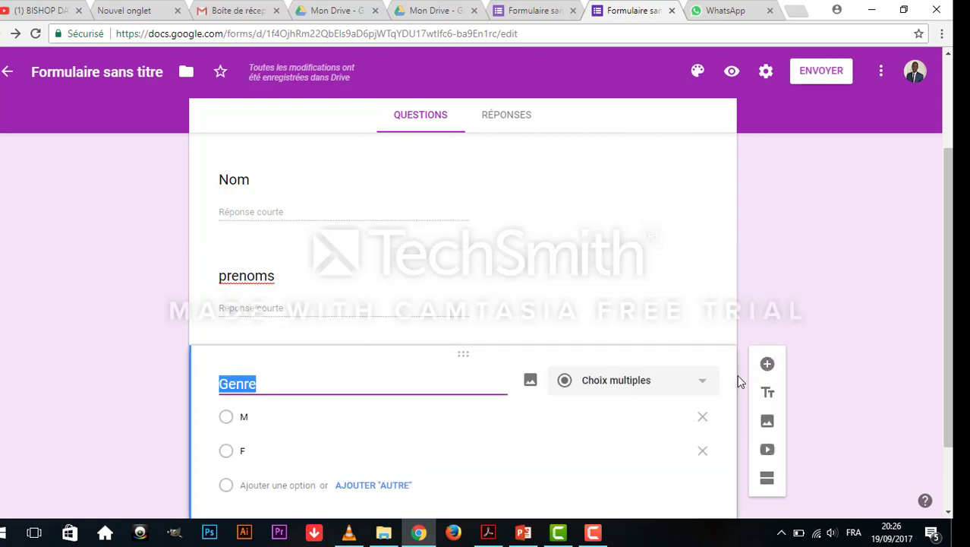
# - Change the Genre question's answer type to Liste déroulante, keeping the options M and F
pyautogui.click(700, 383)
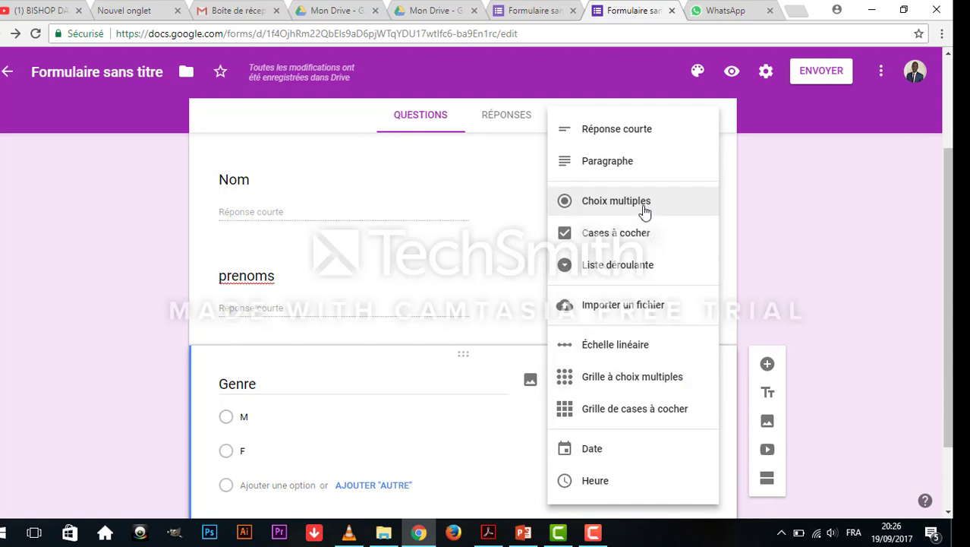
pyautogui.click(641, 269)
pyautogui.click(242, 420)
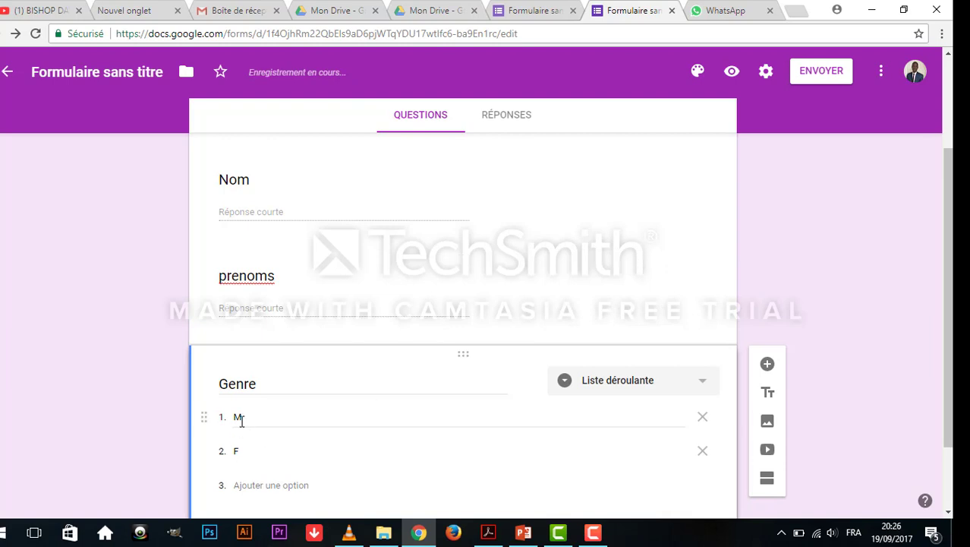
pyautogui.click(245, 450)
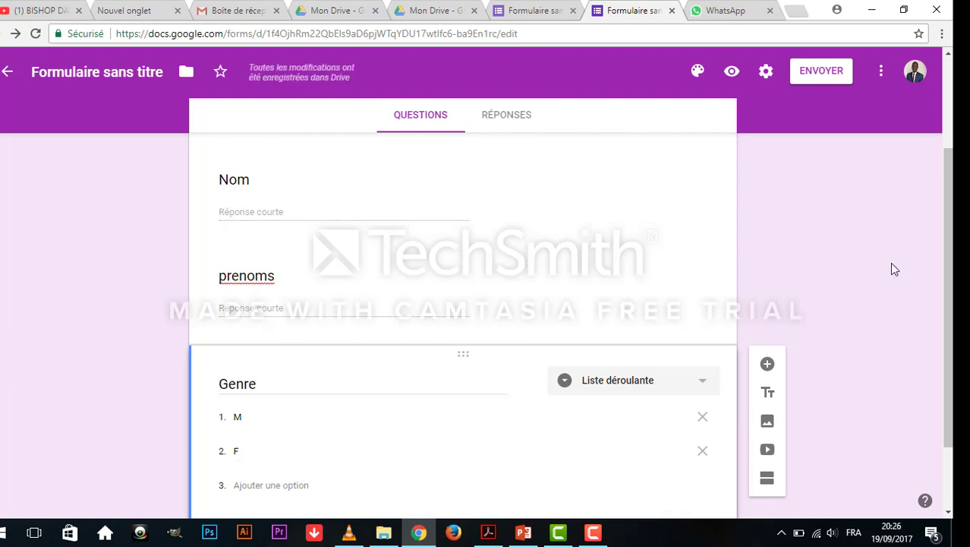
# - Add a question titled "Taille" below the Genre question
pyautogui.moveTo(948, 202); pyautogui.dragTo(947, 260)
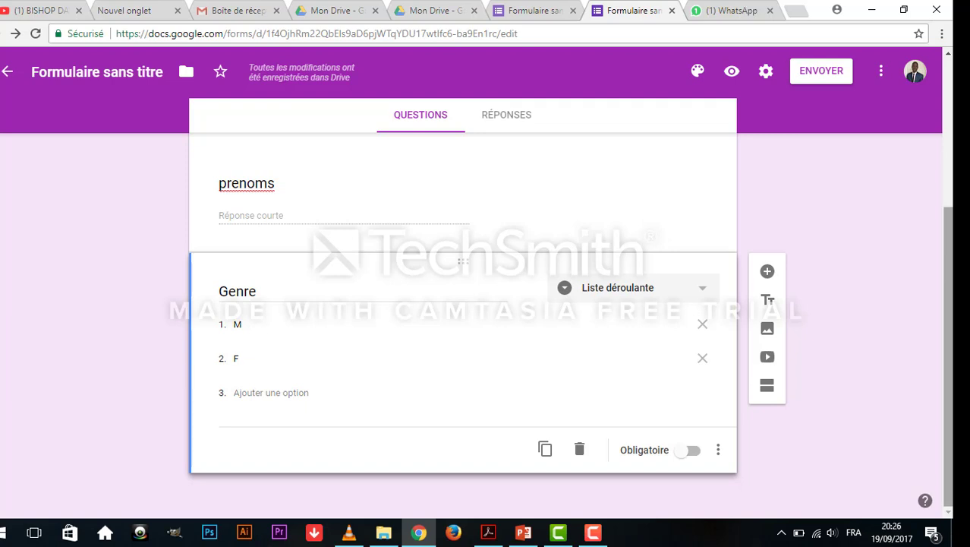
pyautogui.click(767, 272)
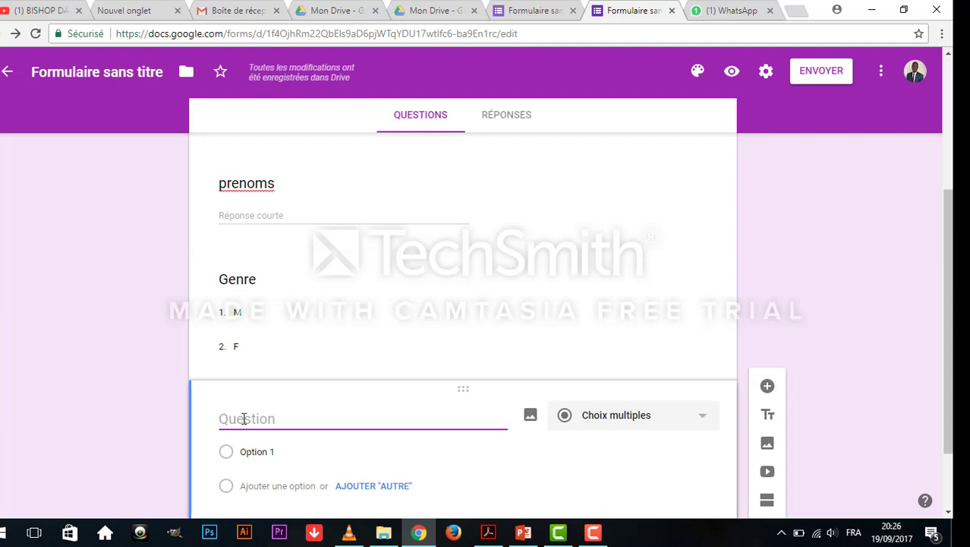
pyautogui.write('T')
pyautogui.press('BackSpace')
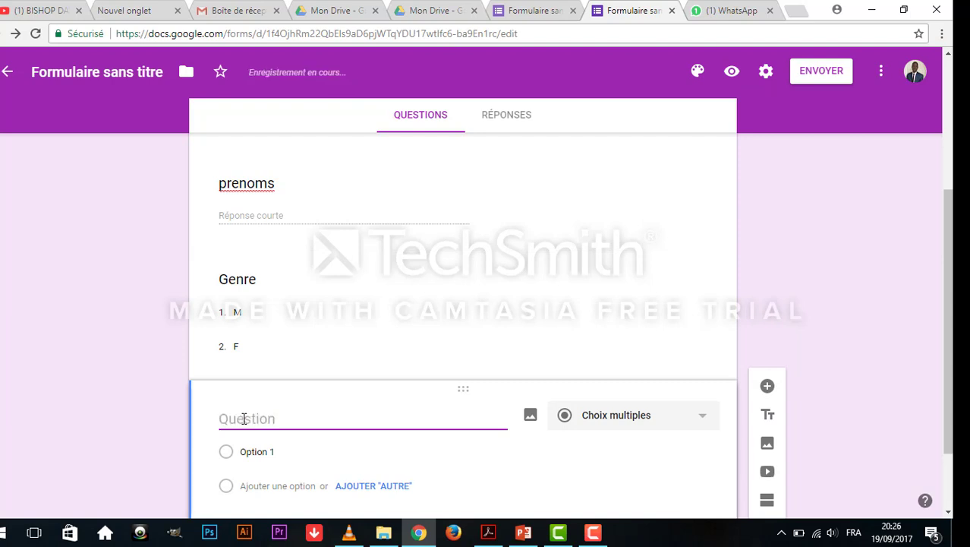
pyautogui.write('Taille')
# - Give the multiple-choice Taille question the options "S", "M", "L", "XL" and "XXL"
pyautogui.click(276, 452)
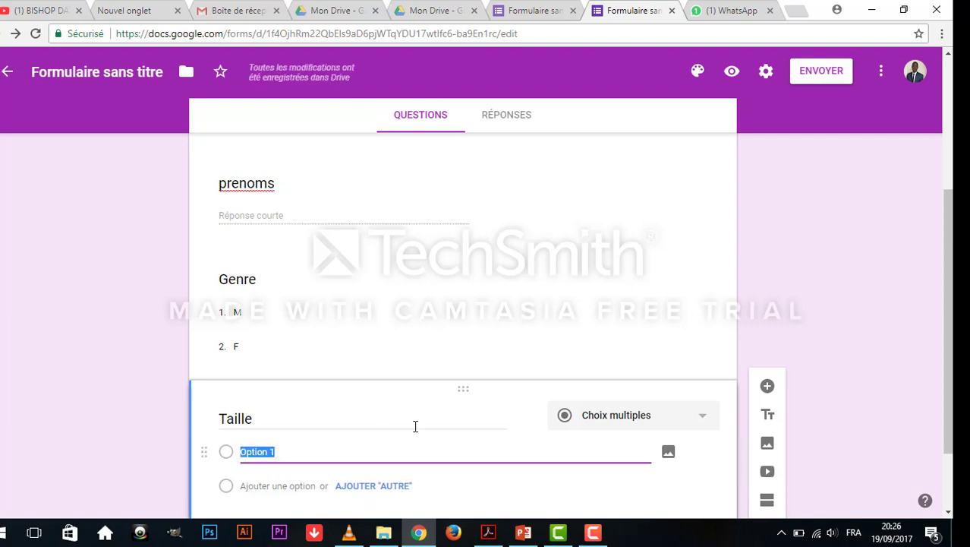
pyautogui.moveTo(950, 254); pyautogui.dragTo(950, 308)
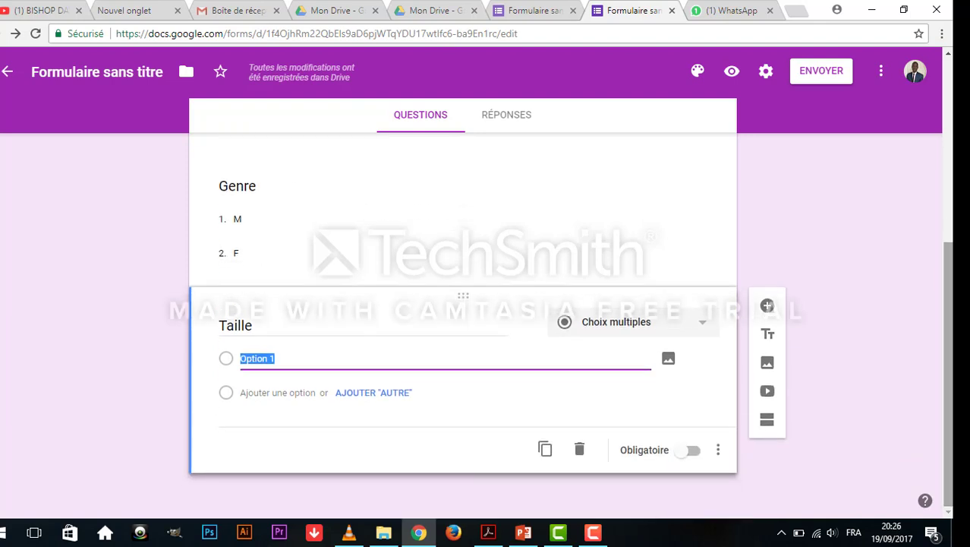
pyautogui.write('s')
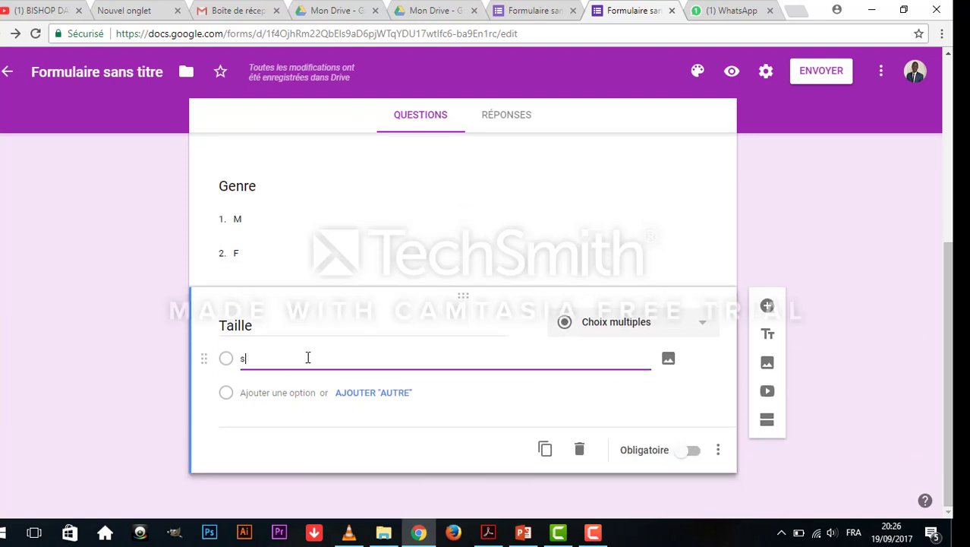
pyautogui.press('BackSpace')
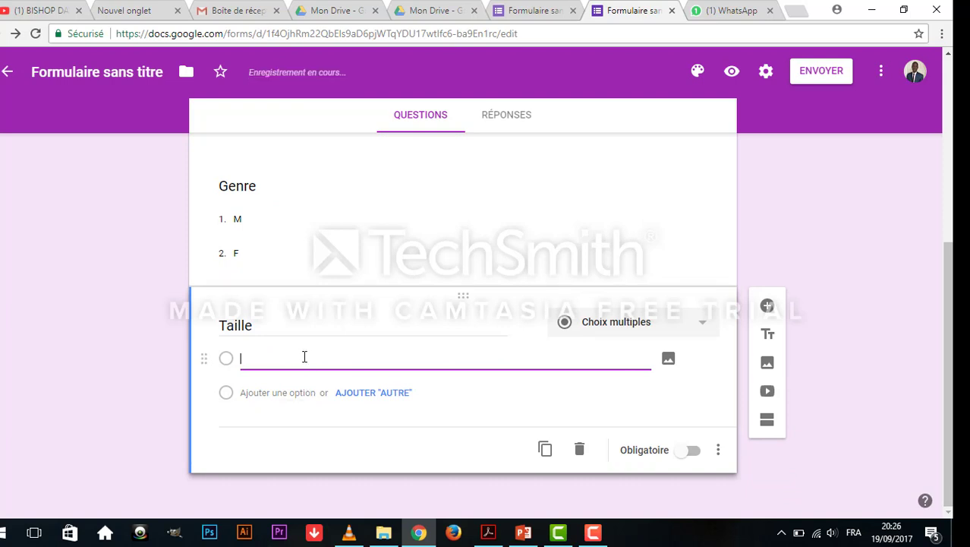
pyautogui.write('s')
pyautogui.click(289, 393)
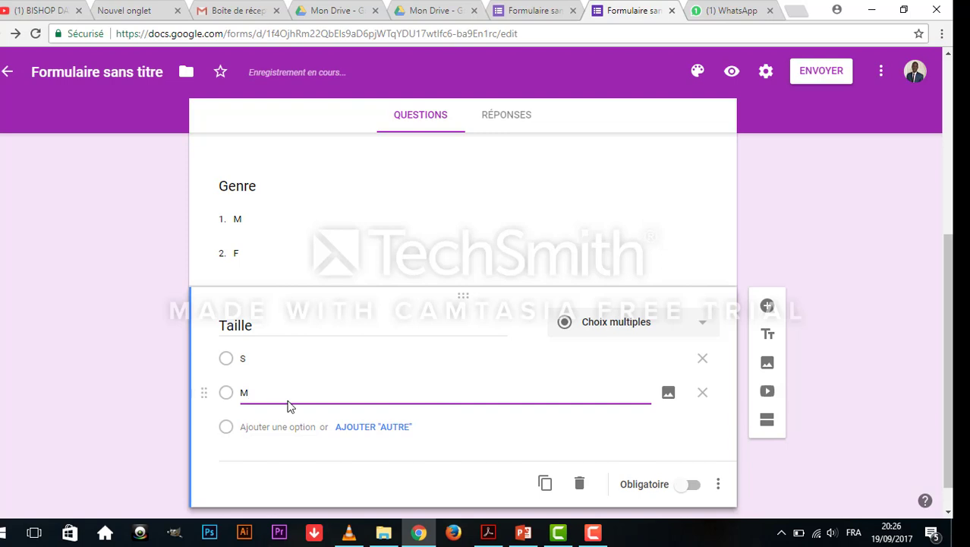
pyautogui.click(282, 419)
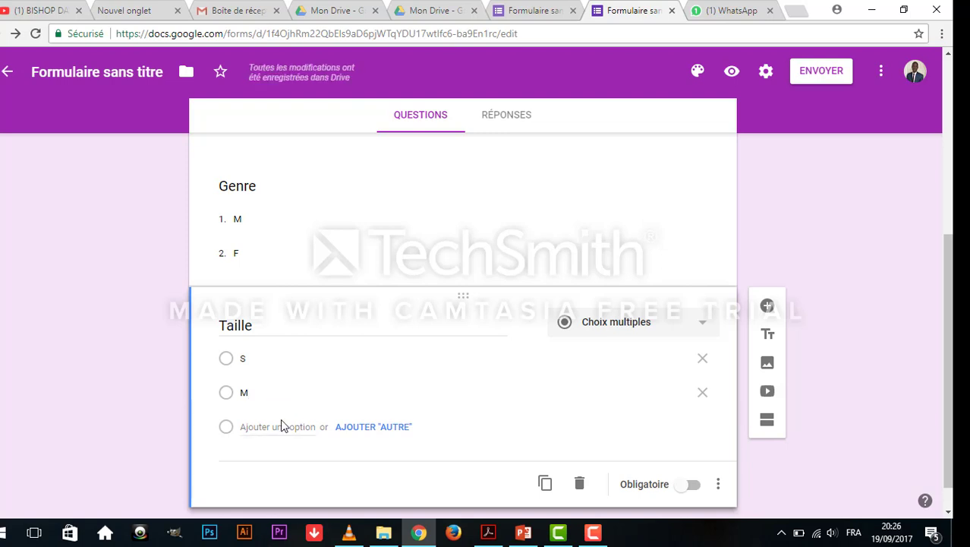
pyautogui.click(269, 431)
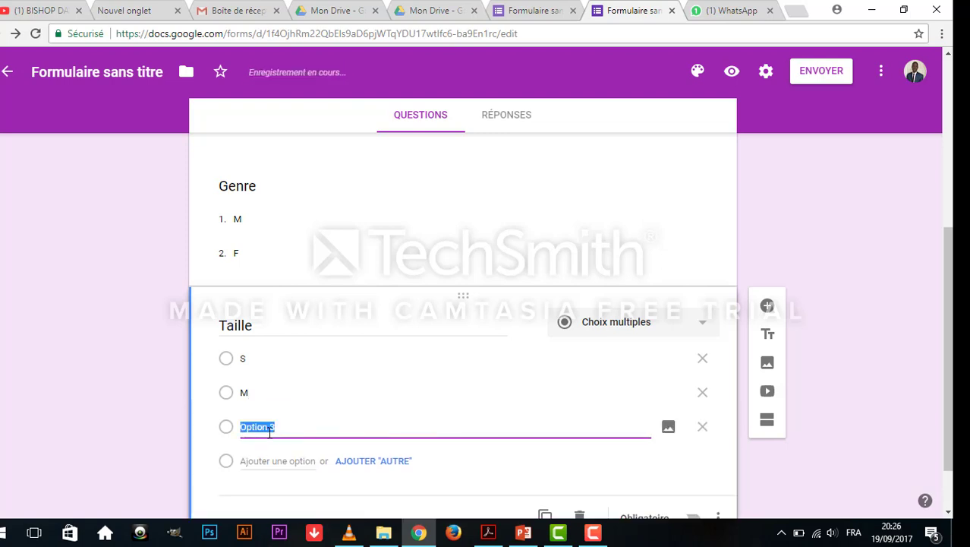
pyautogui.write('L')
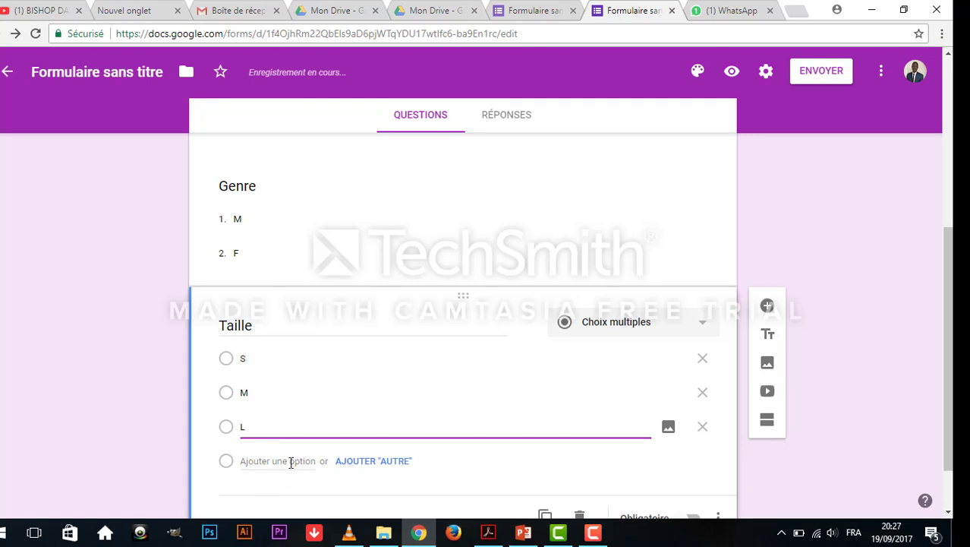
pyautogui.click(291, 459)
pyautogui.write('XL')
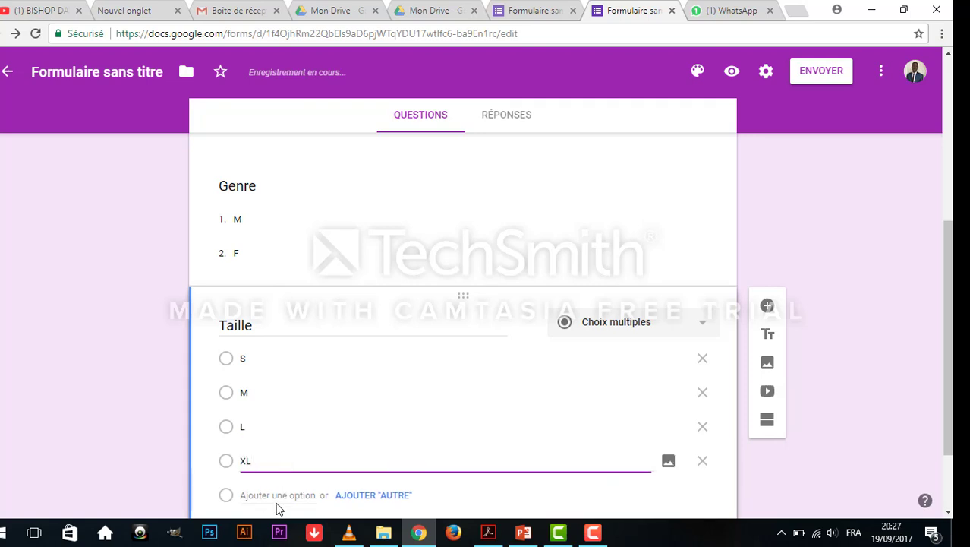
pyautogui.click(277, 494)
pyautogui.write('XX')
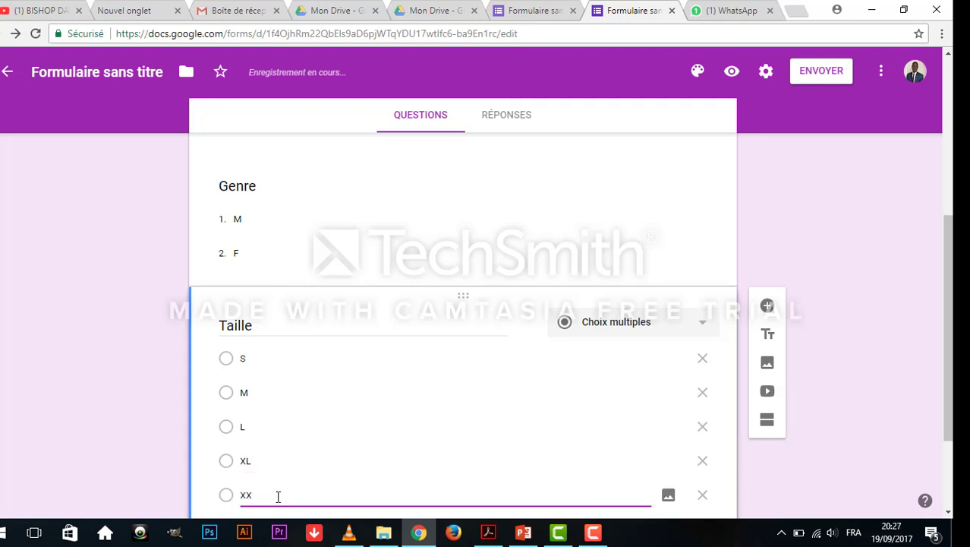
pyautogui.write('L')
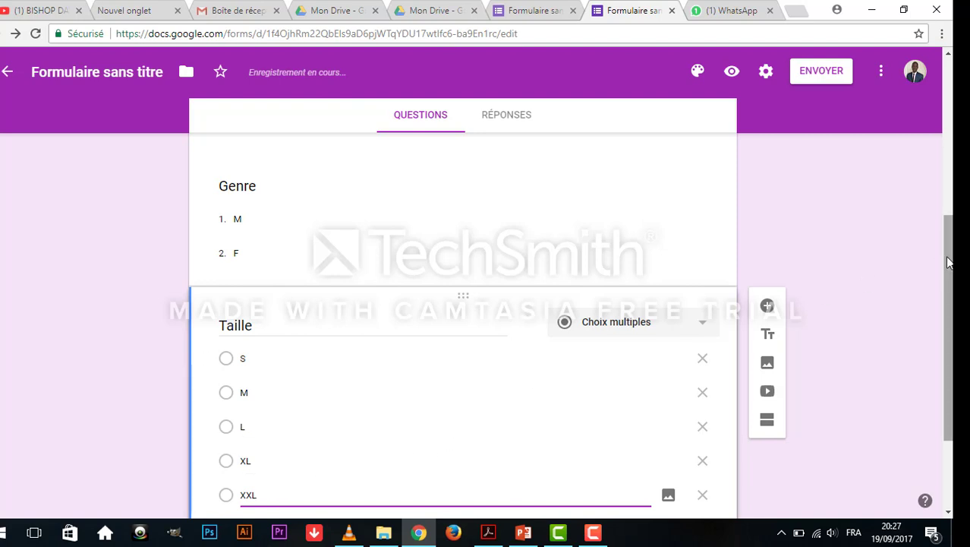
pyautogui.scroll(-2, 948, 326)
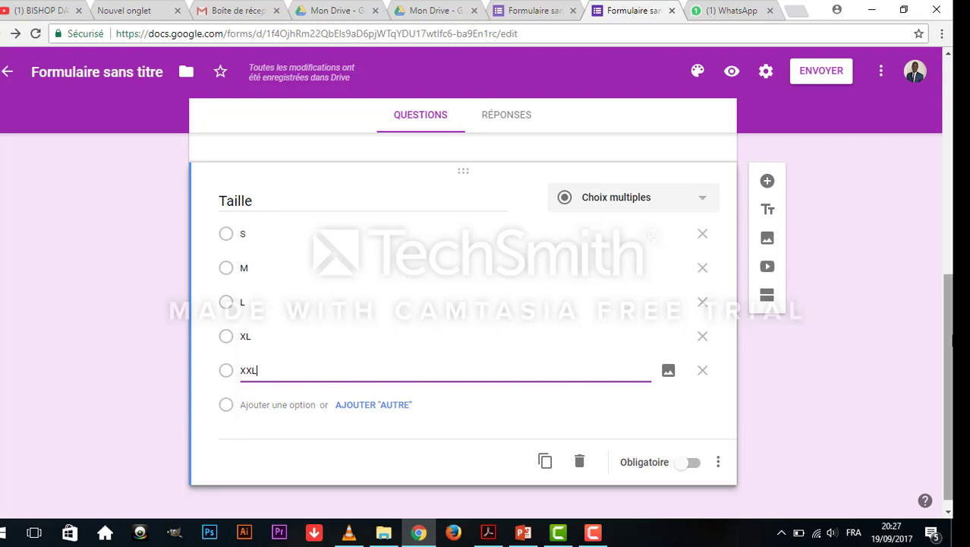
pyautogui.moveTo(950, 339)
pyautogui.mouseDown()
pyautogui.moveTo(952, 315)
pyautogui.moveTo(951, 346)
pyautogui.mouseUp()
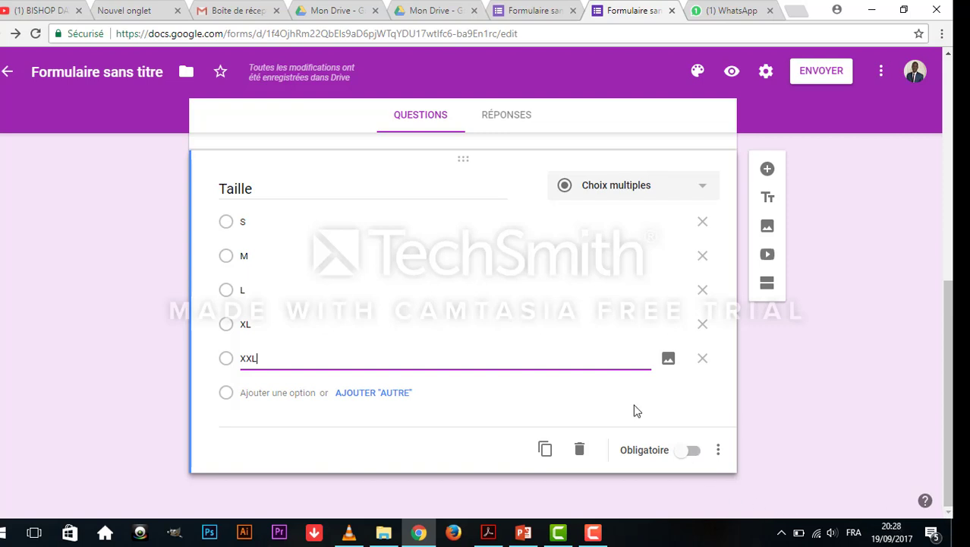
# - Insert the blue "Jésus de Vie Life Tour" picture from the computer's Images folder into the Taille question
pyautogui.click(425, 187)
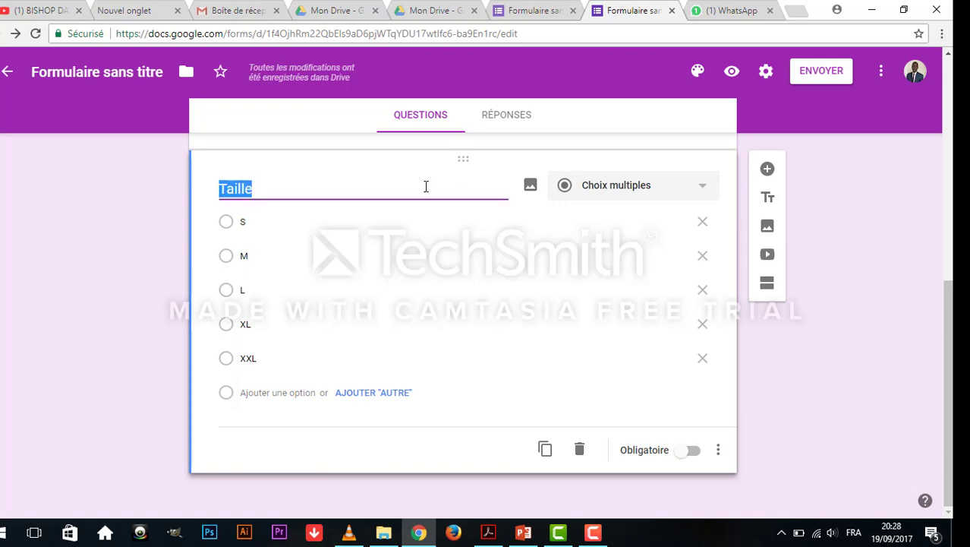
pyautogui.click(450, 186)
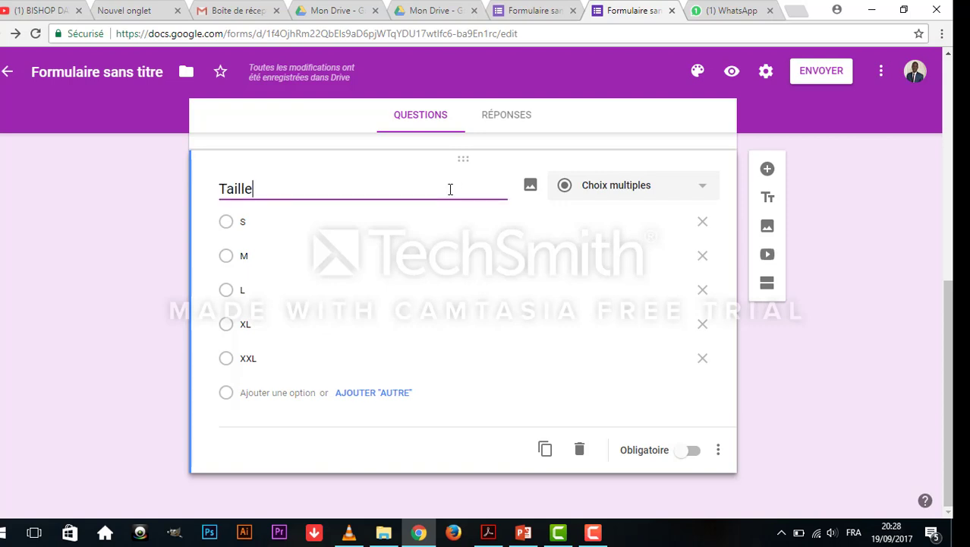
pyautogui.click(530, 188)
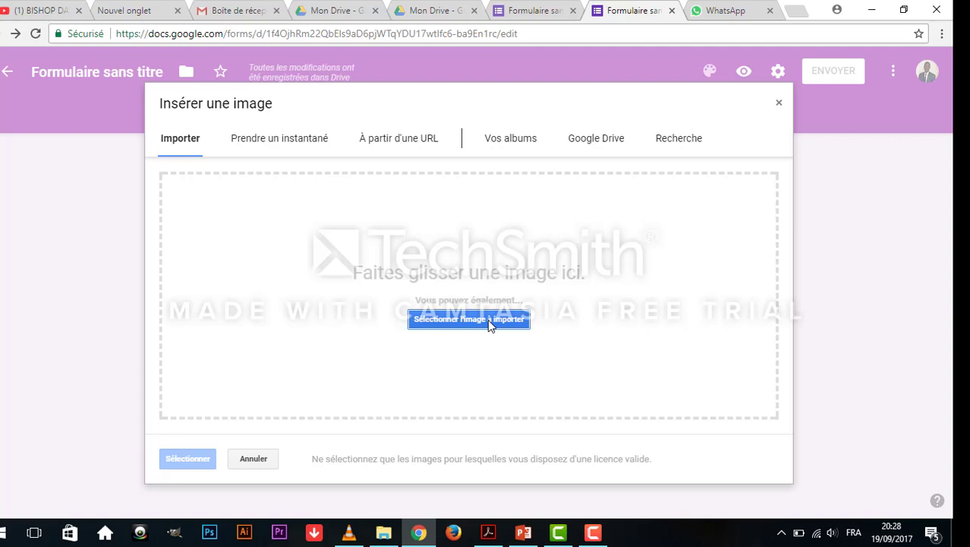
pyautogui.click(779, 104)
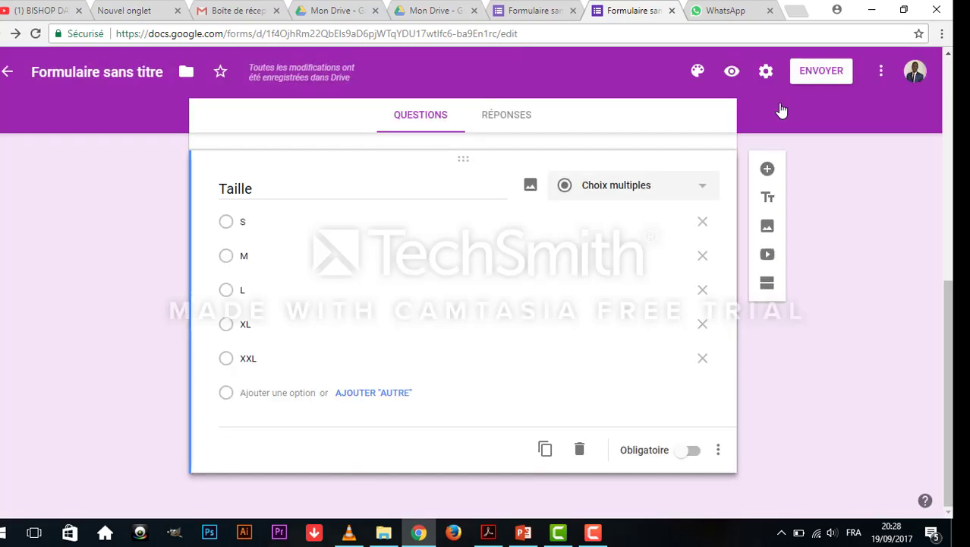
pyautogui.click(530, 186)
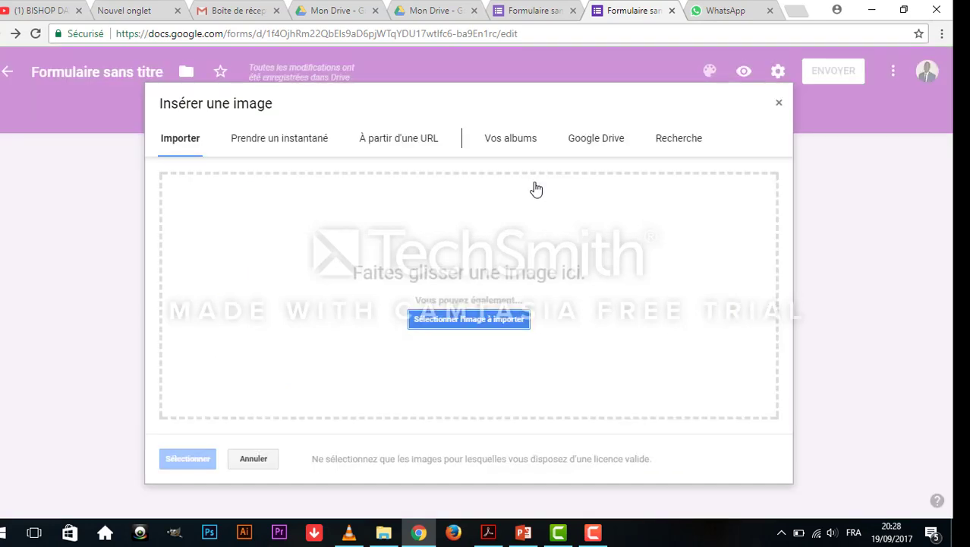
pyautogui.click(484, 320)
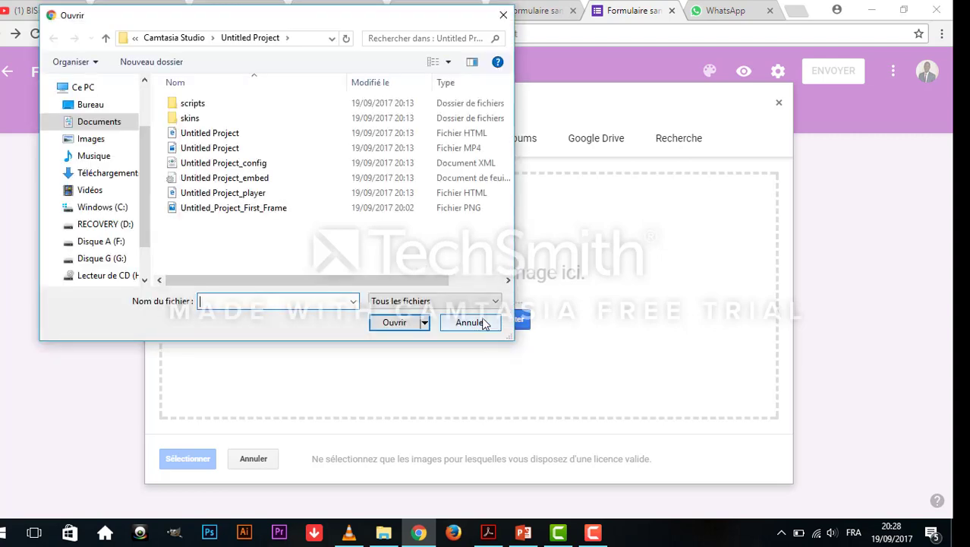
pyautogui.click(107, 142)
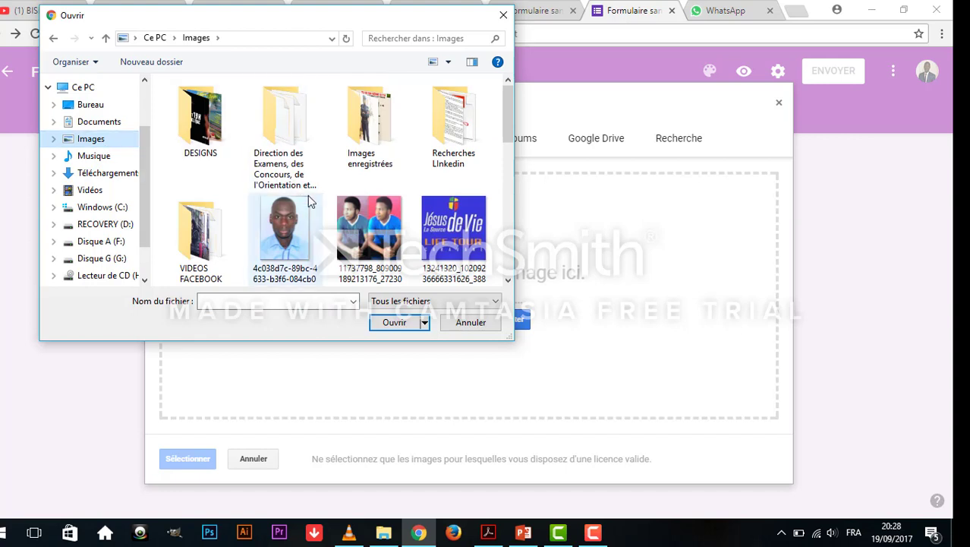
pyautogui.click(439, 230)
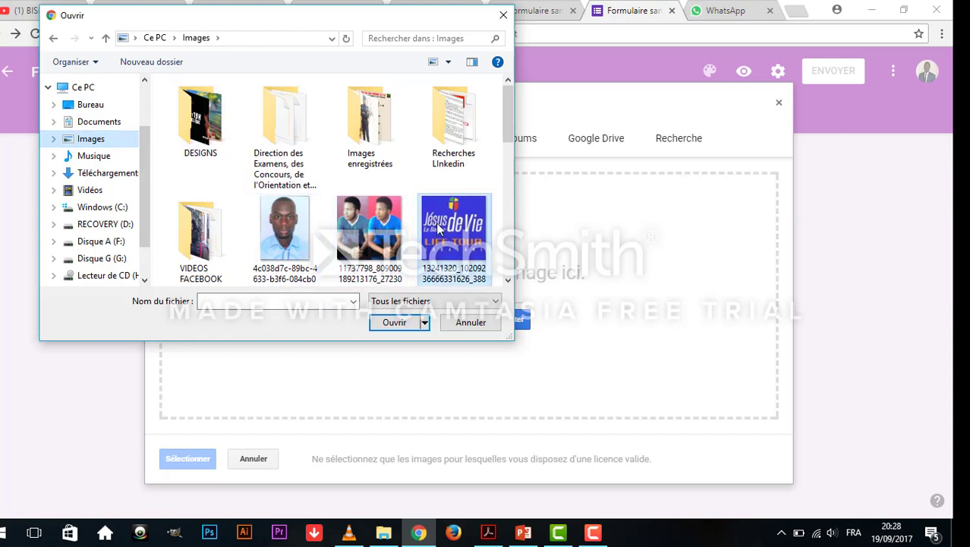
pyautogui.click(395, 322)
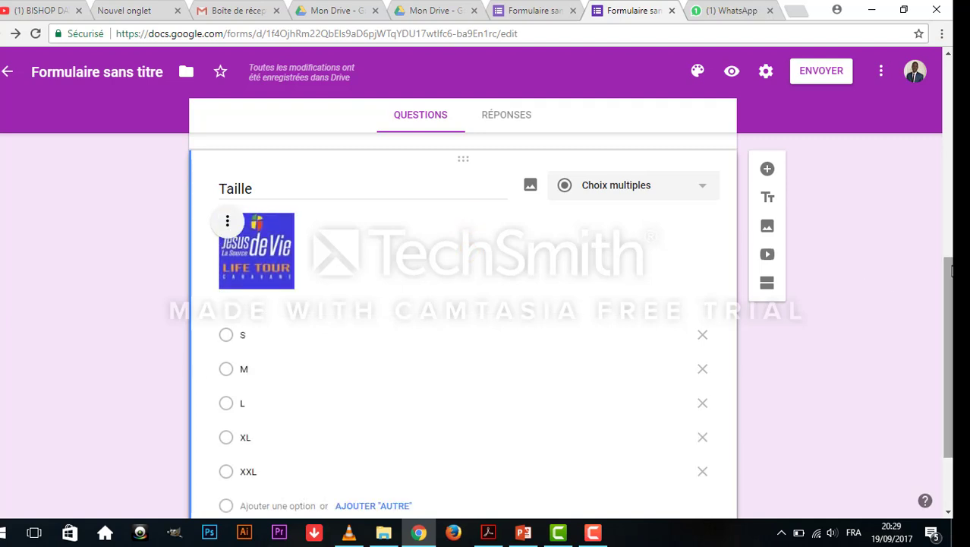
# - Add a question titled "COOMMSION" below the Taille question
pyautogui.scroll(-2, 952, 377)
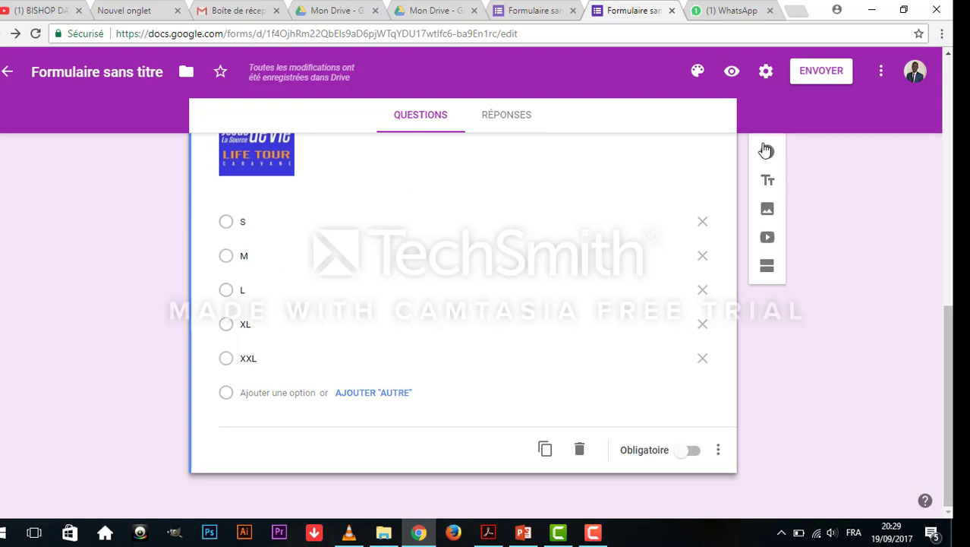
pyautogui.click(767, 151)
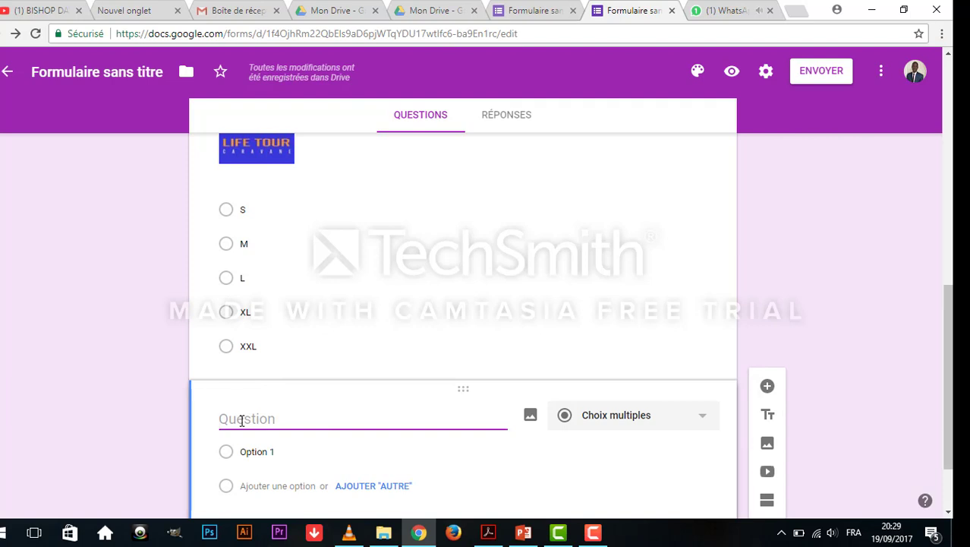
pyautogui.write('C')
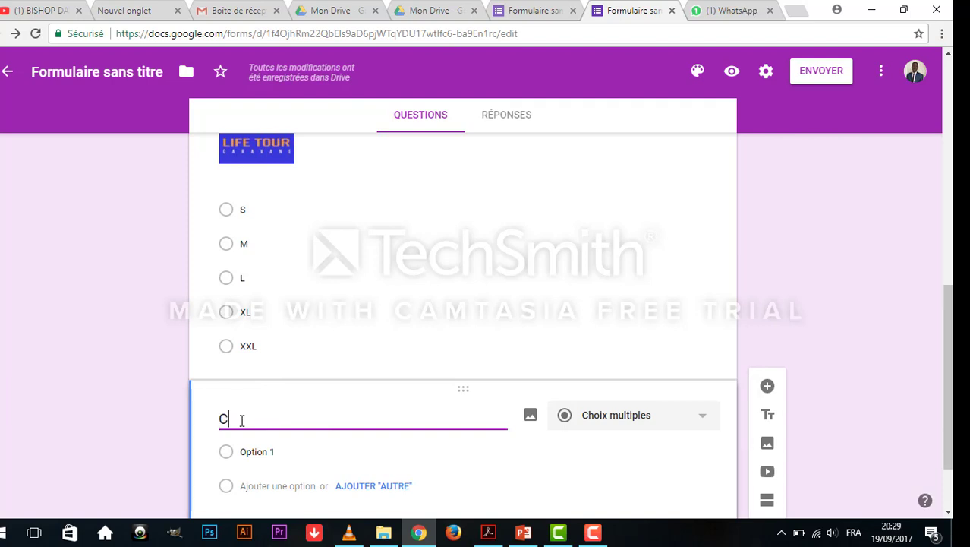
pyautogui.write('OOMMSIO')
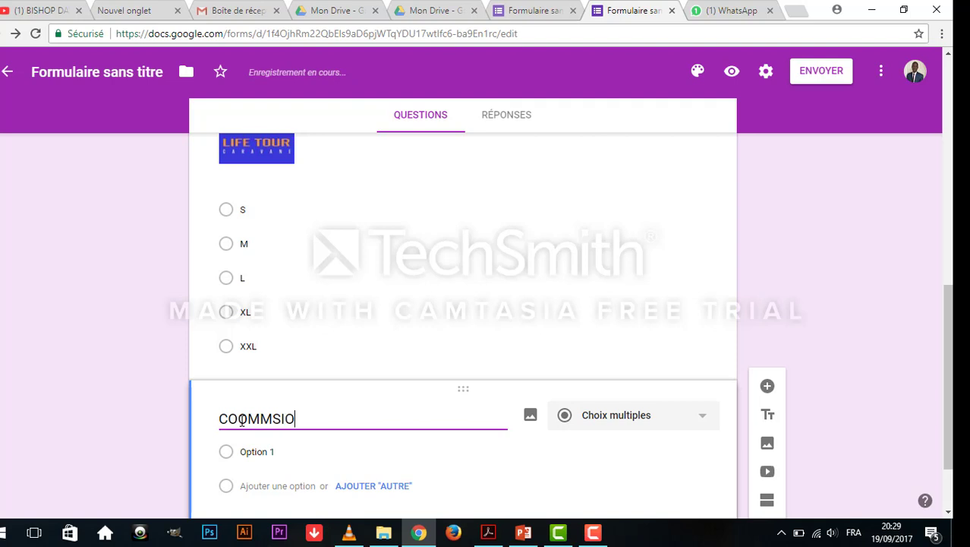
pyautogui.write('N')
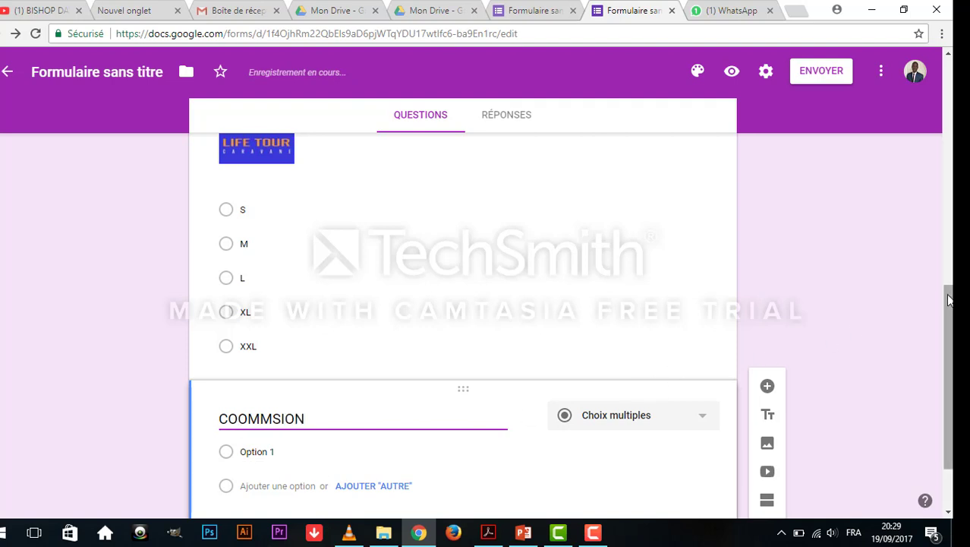
# - Give the commission question the options "COMMUNICATION", "LOGISTQUE" and "LOUANGE"
pyautogui.scroll(-2, 947, 301)
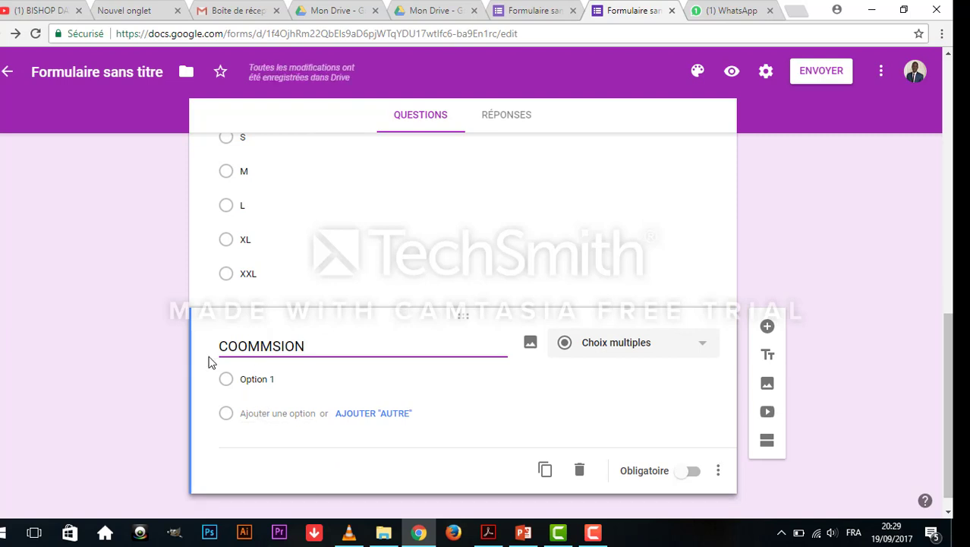
pyautogui.click(272, 378)
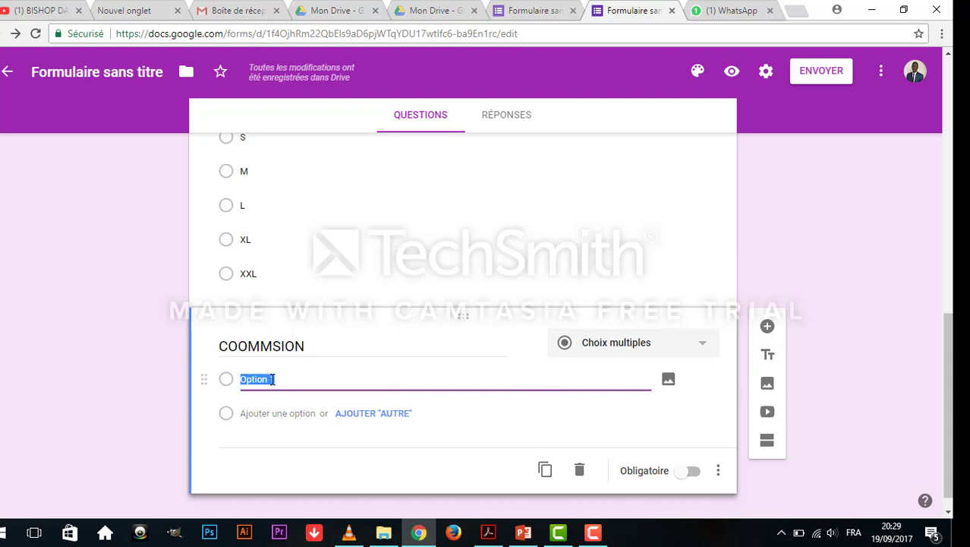
pyautogui.write('COMMUNICATION')
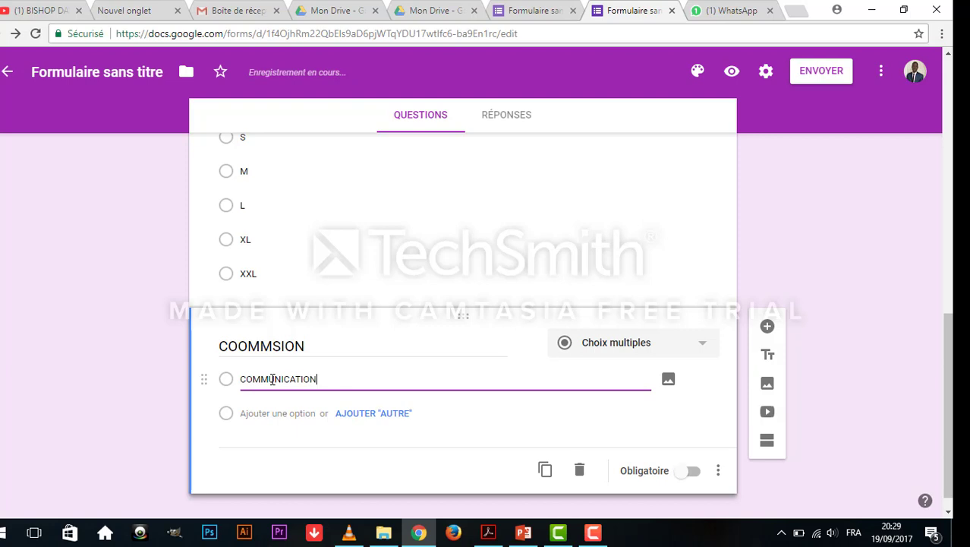
pyautogui.click(271, 412)
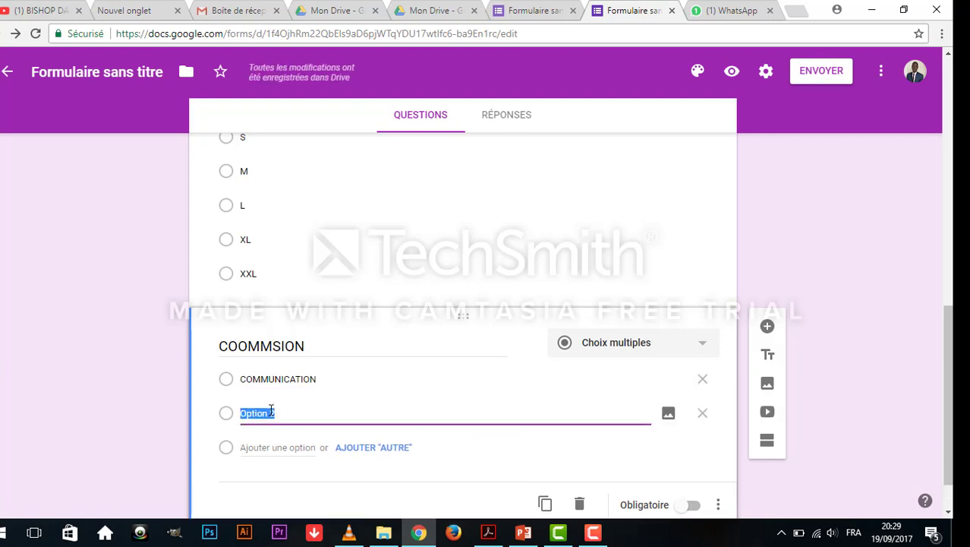
pyautogui.write('LOG')
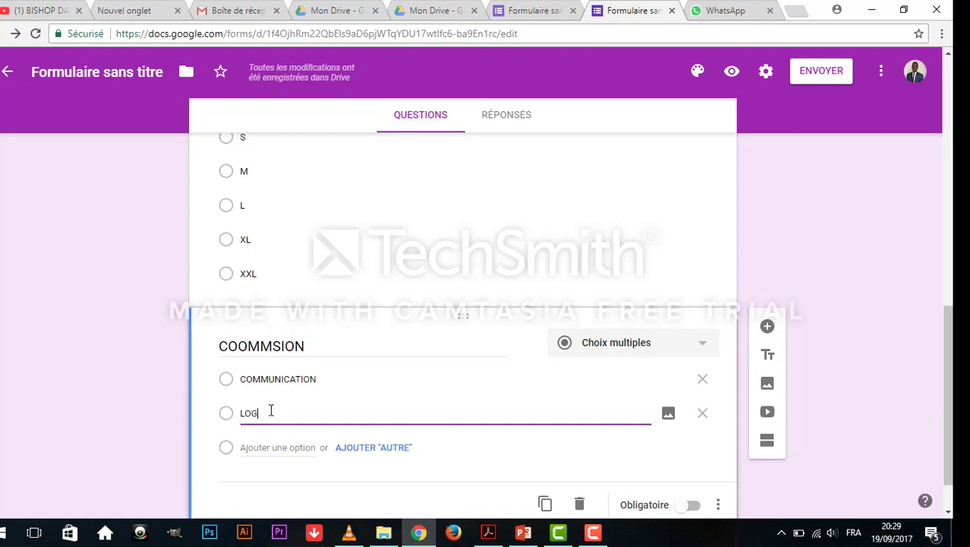
pyautogui.write('ISTQUE')
pyautogui.click(285, 447)
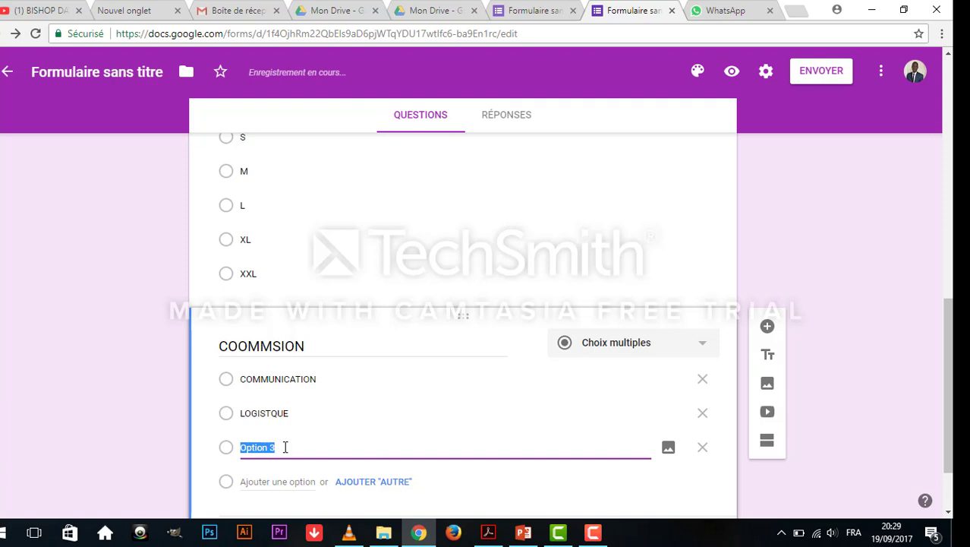
pyautogui.write('LOUAN')
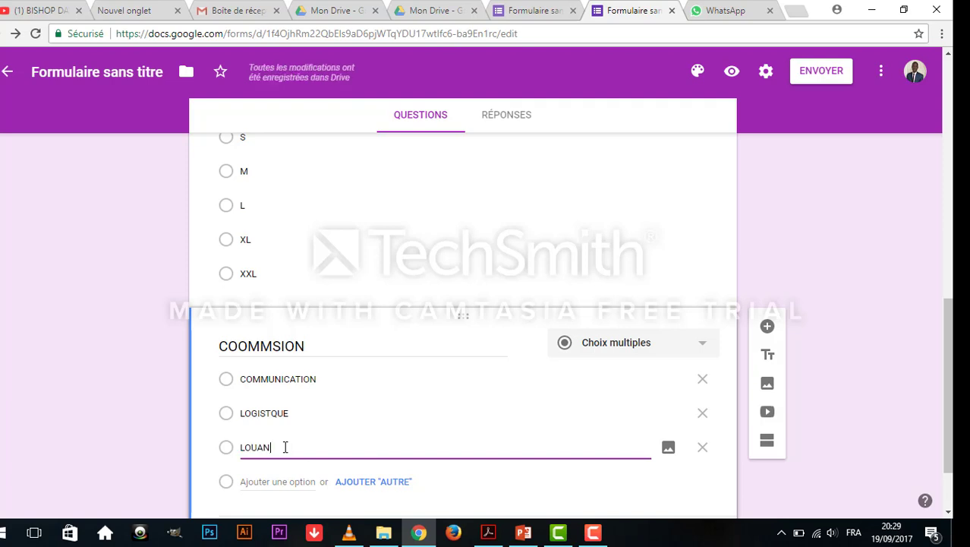
pyautogui.write('GE')
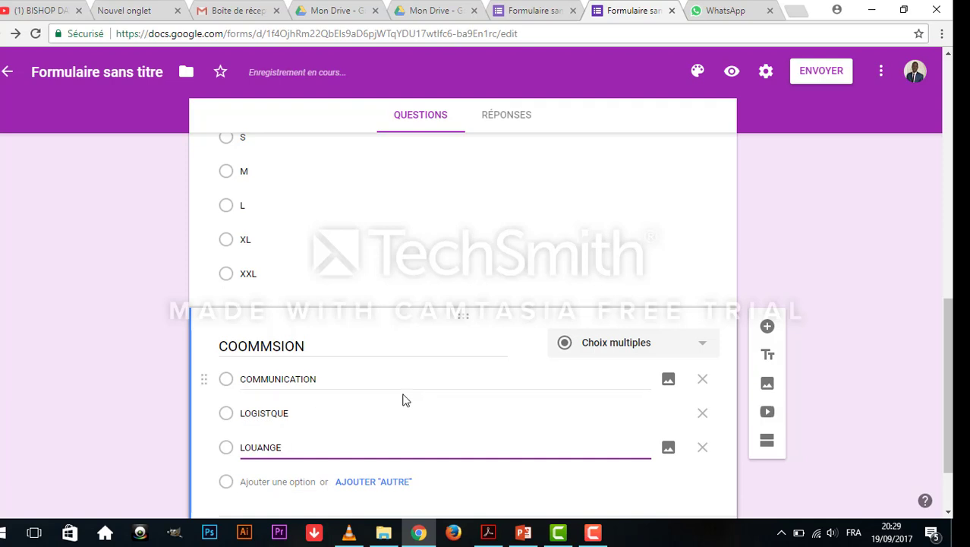
# - Correct the last question's title to "COMMISSION" and change its type to Cases à cocher
pyautogui.doubleClick(250, 346)
pyautogui.click(251, 346)
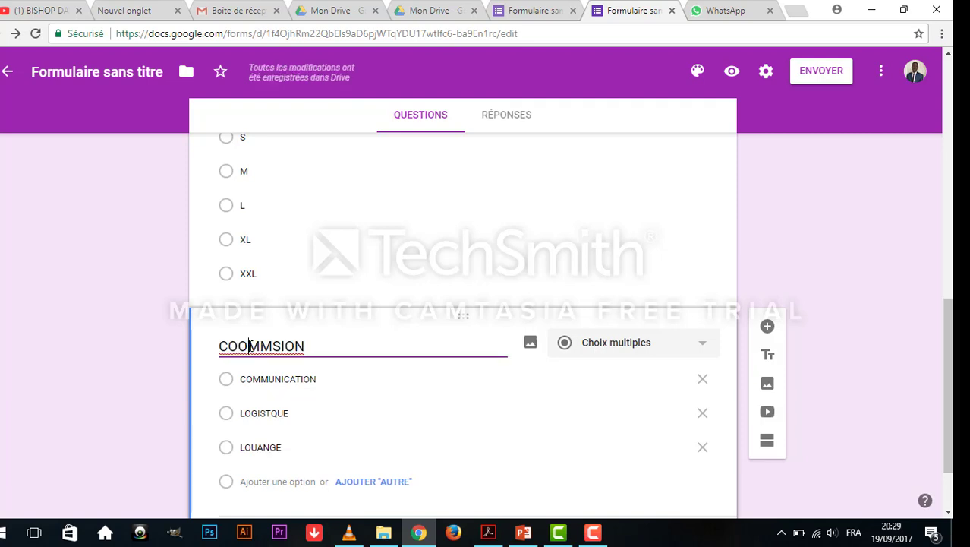
pyautogui.press('BackSpace')
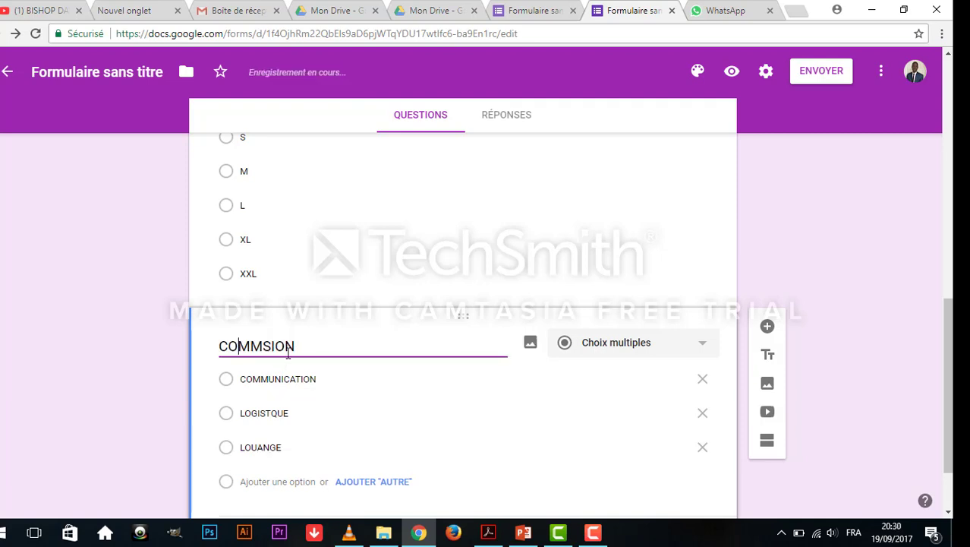
pyautogui.click(264, 346)
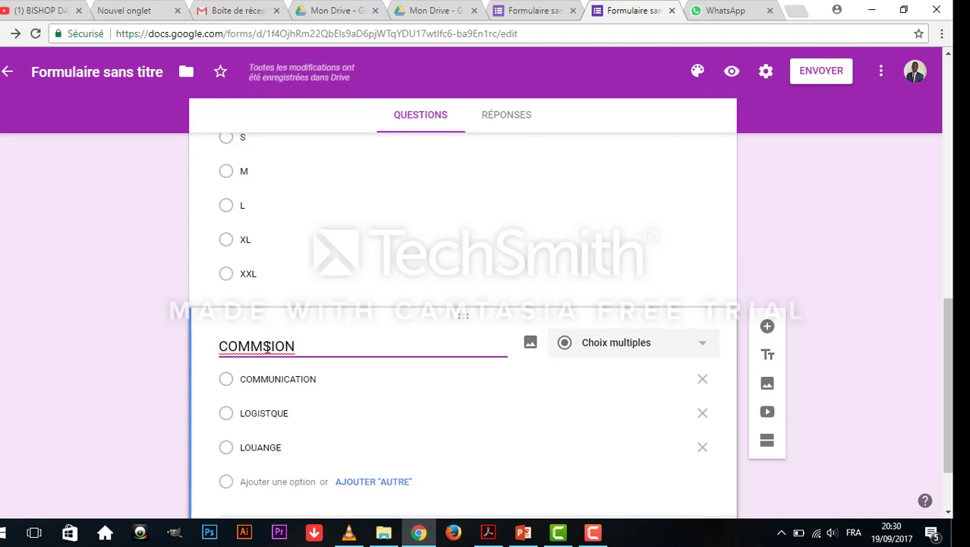
pyautogui.write('IS')
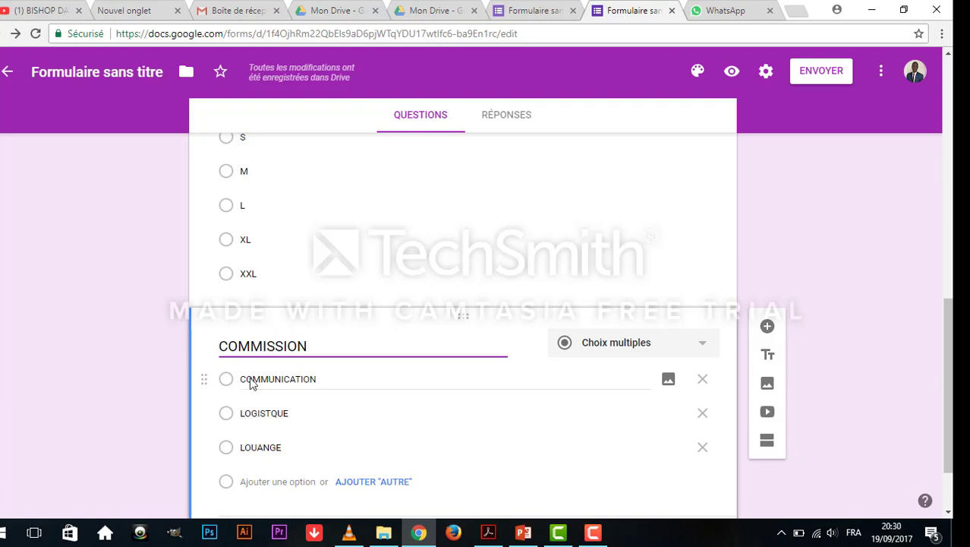
pyautogui.click(698, 342)
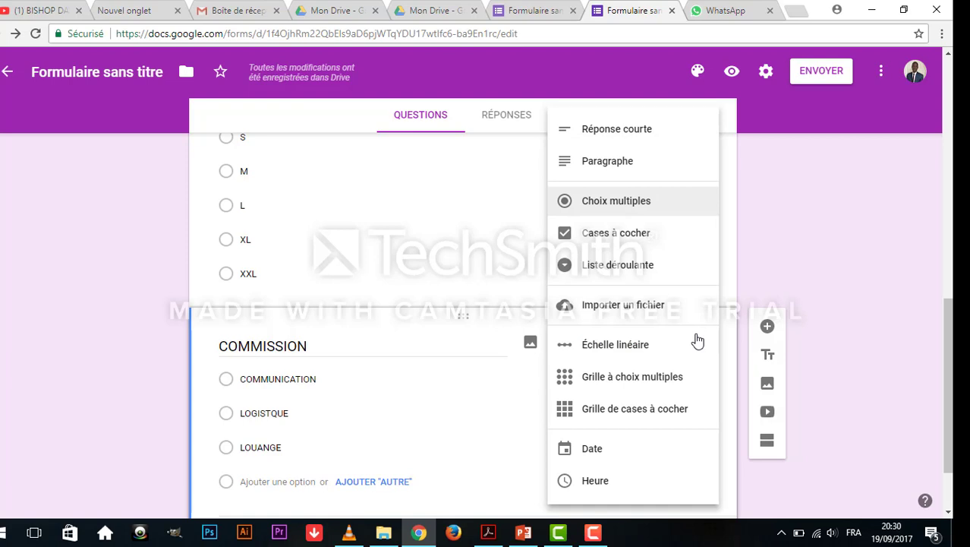
pyautogui.click(633, 237)
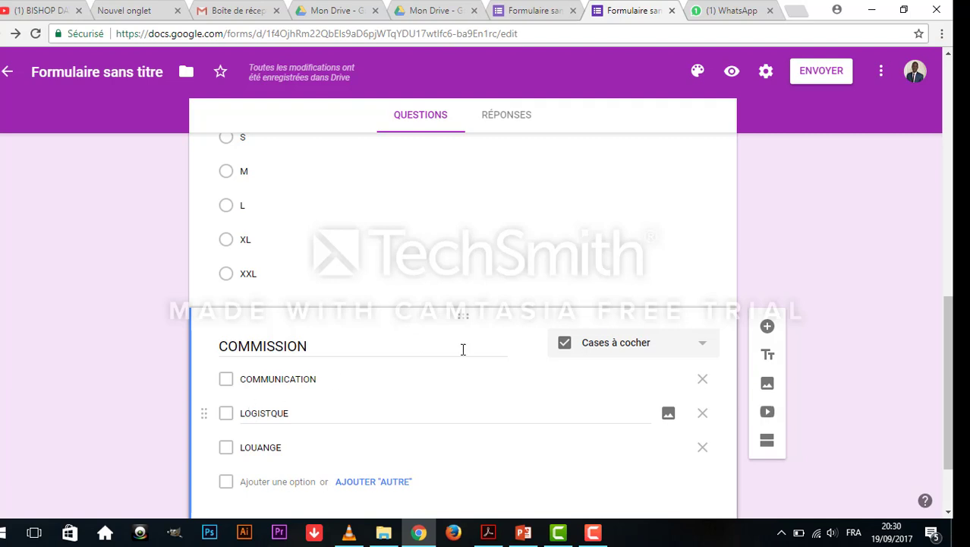
# - Add a Grille à choix multiples question titled "SATISFACTION DES COMMISSION" below the COMMISSION question
pyautogui.scroll(-2, 948, 315)
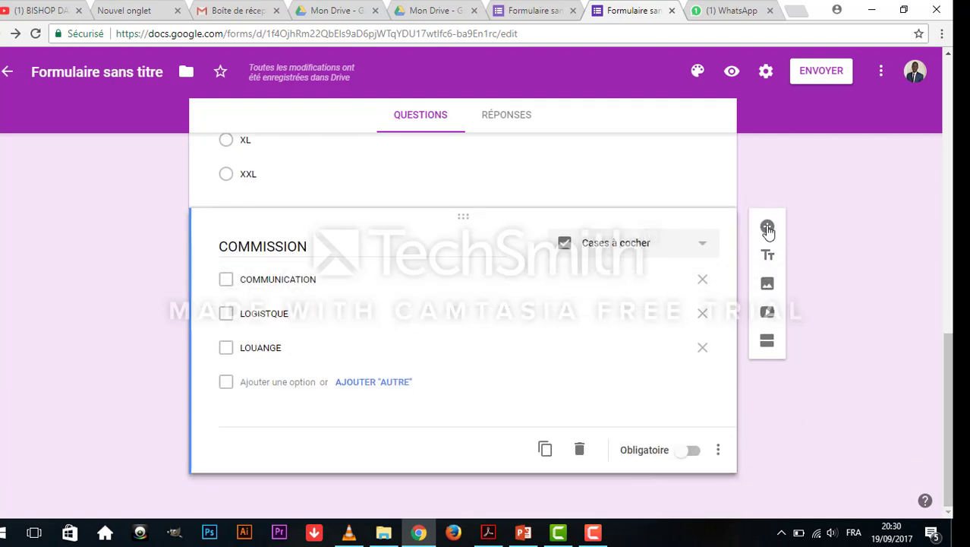
pyautogui.click(767, 227)
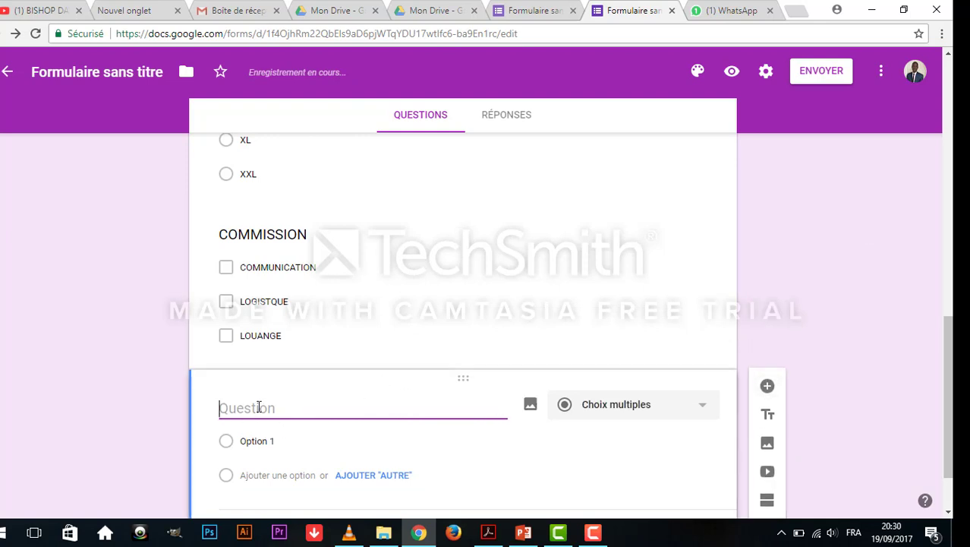
pyautogui.write('SATIS')
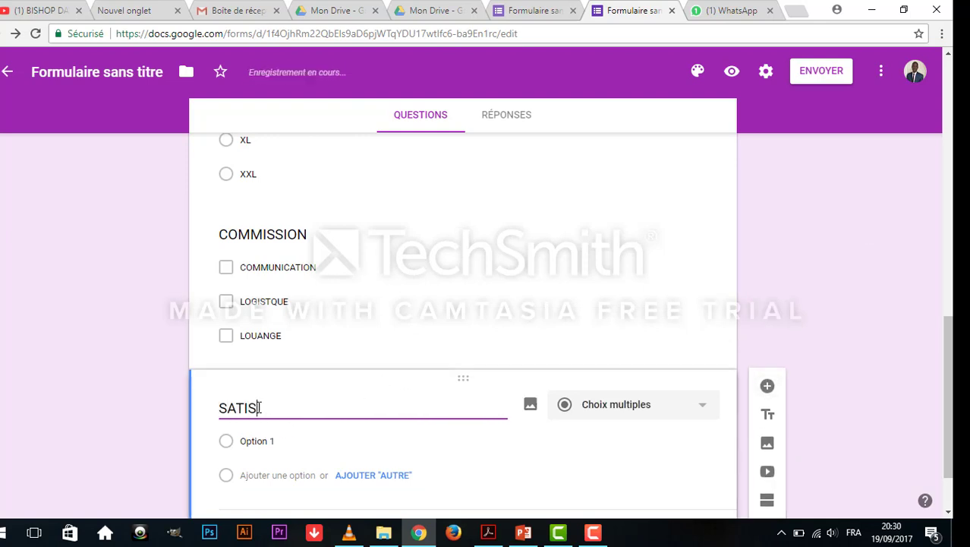
pyautogui.write('FACTION DES')
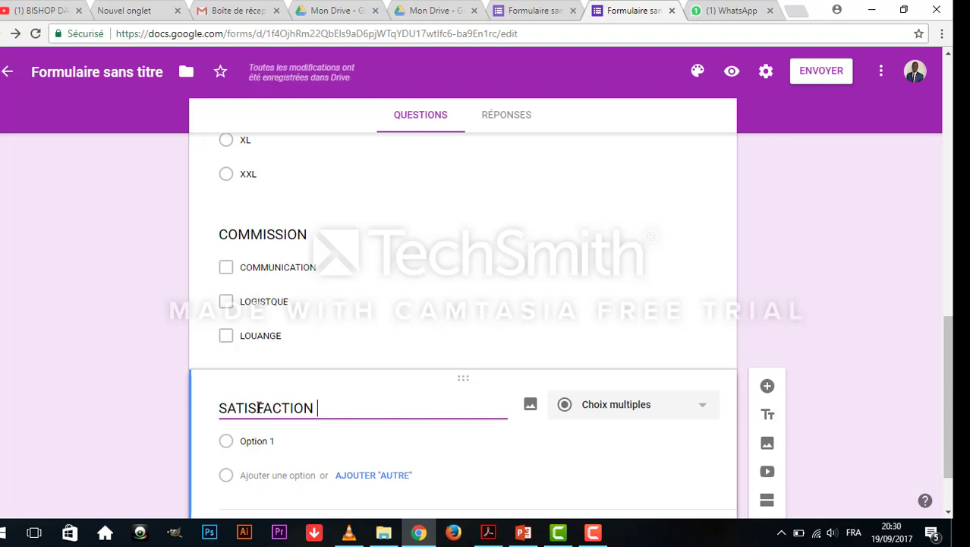
pyautogui.press('BackSpace')
pyautogui.press('BackSpace')
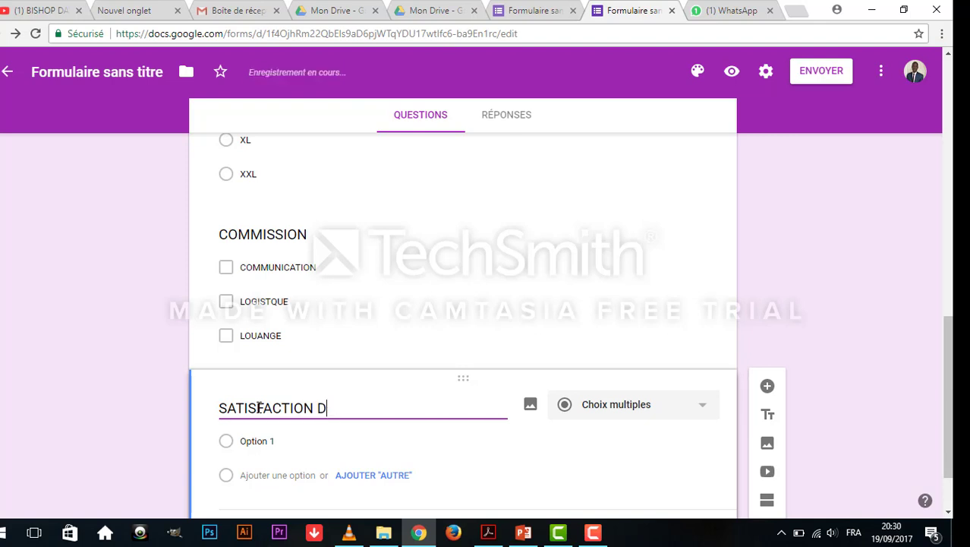
pyautogui.write('ES COMISS')
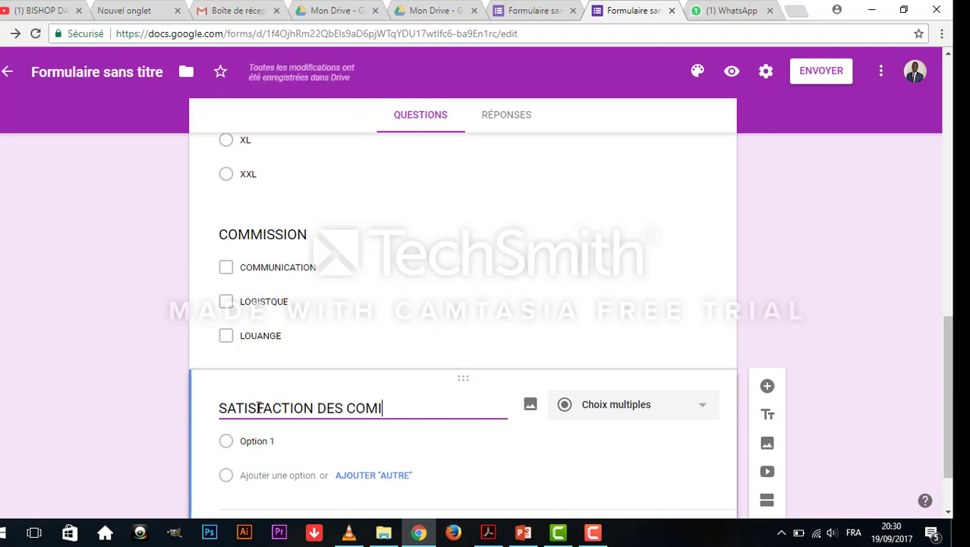
pyautogui.press('BackSpace')
pyautogui.press('BackSpace')
pyautogui.press('BackSpace')
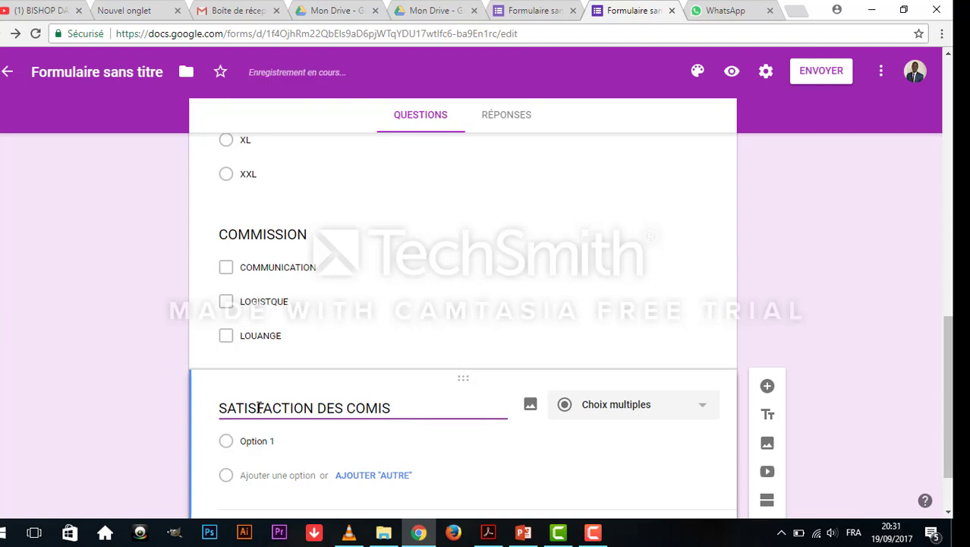
pyautogui.write('S')
pyautogui.press('BackSpace')
pyautogui.write('MISSION')
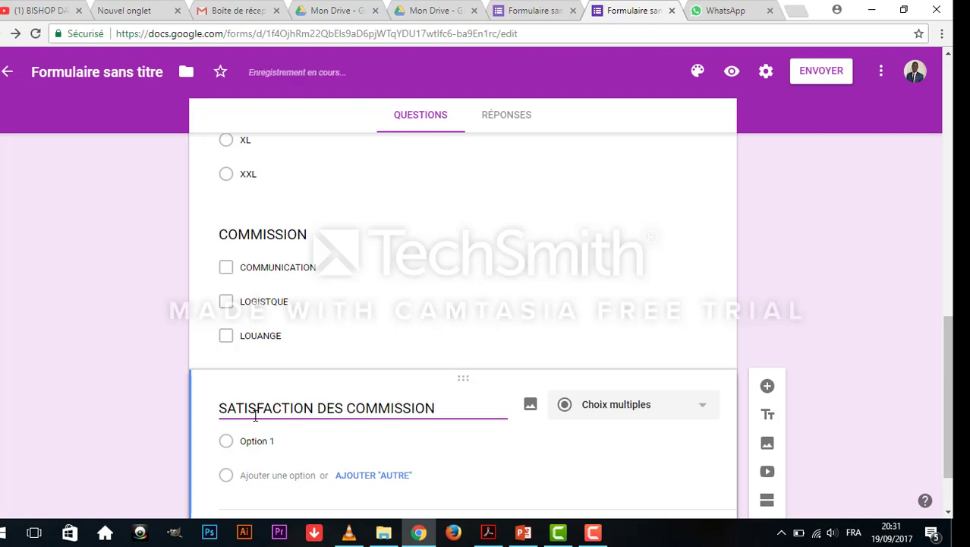
pyautogui.click(671, 412)
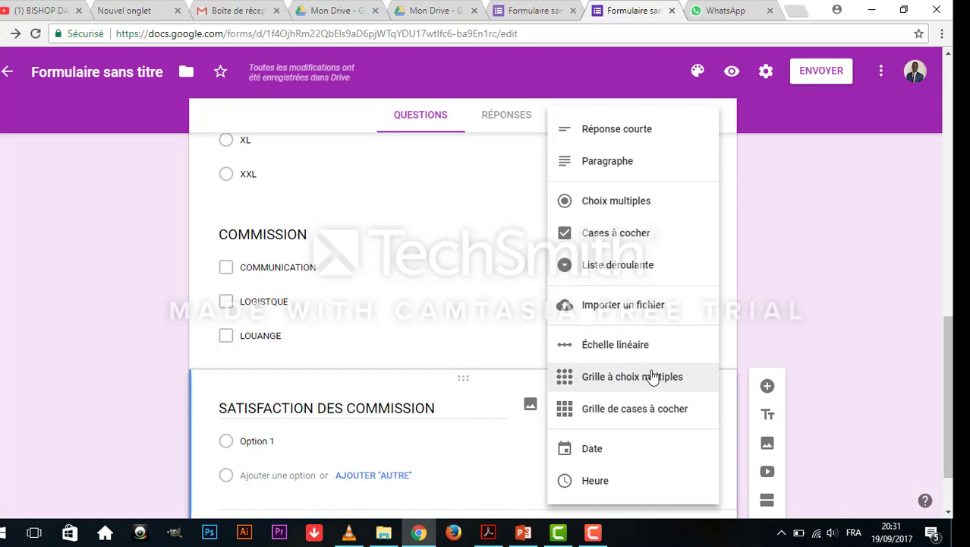
pyautogui.click(653, 378)
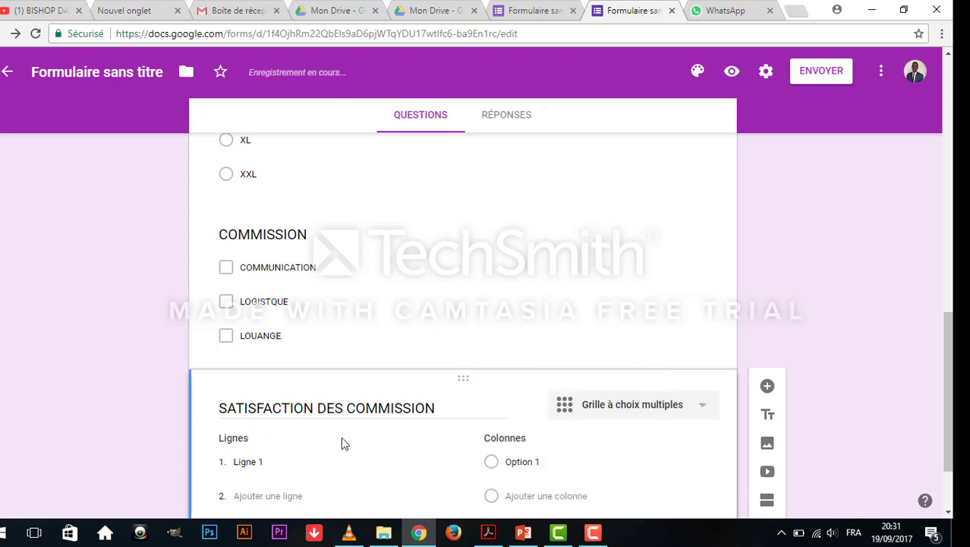
pyautogui.click(257, 461)
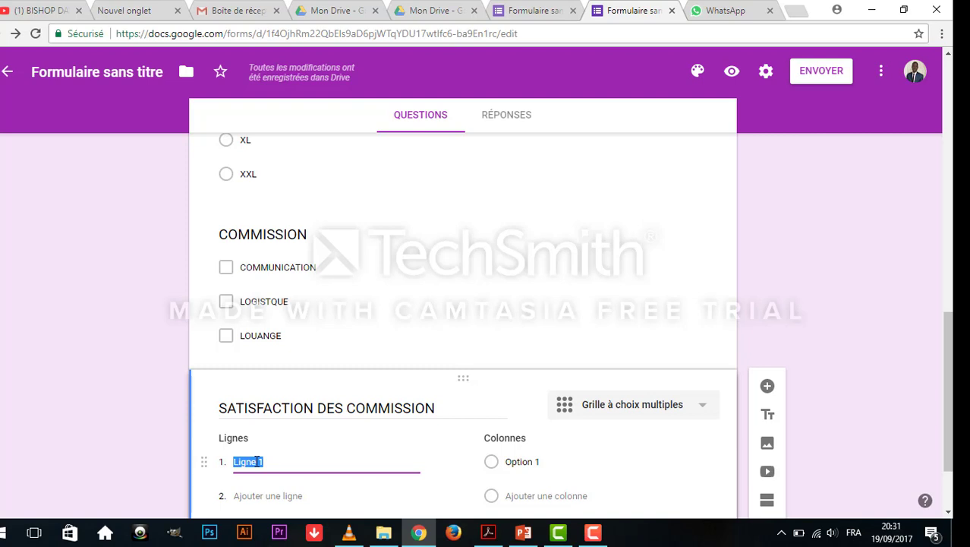
pyautogui.write('COM')
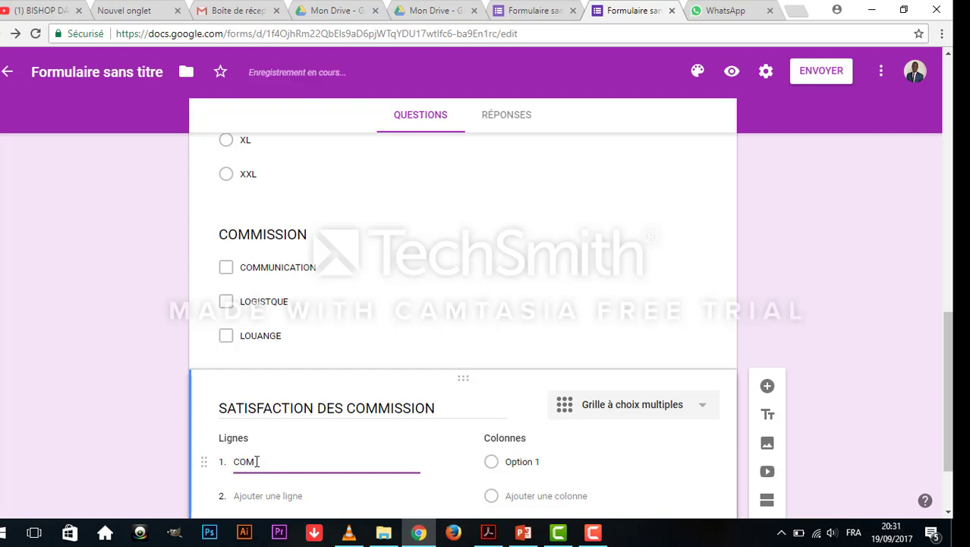
pyautogui.press('BackSpace')
pyautogui.press('BackSpace')
pyautogui.press('BackSpace')
# - Replace the text of the first option in the COMMISSION question with "COMMISSION"
pyautogui.click(324, 269)
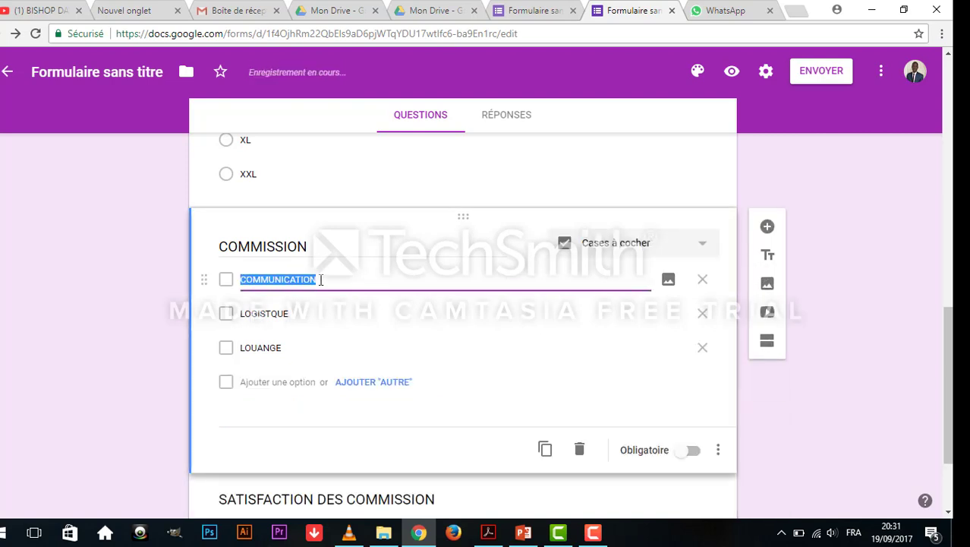
pyautogui.write('c')
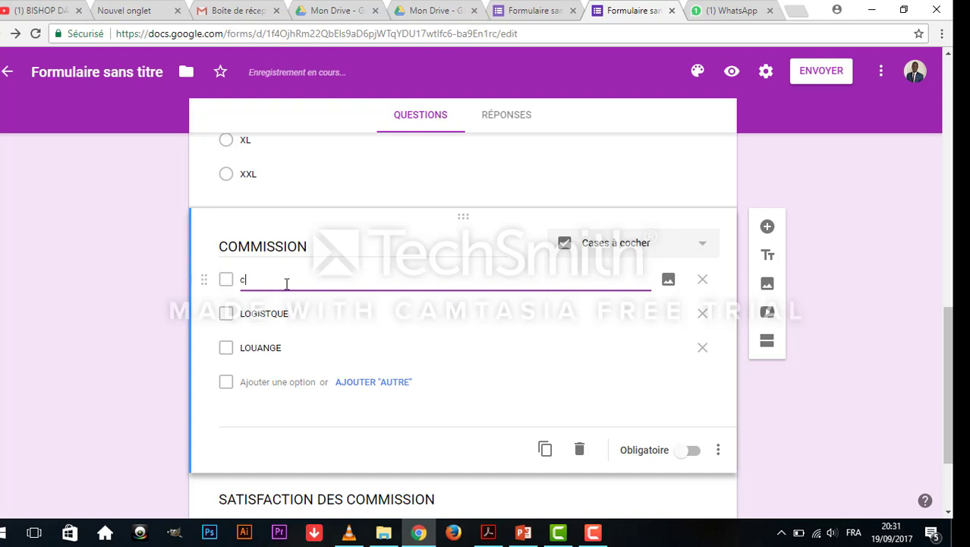
pyautogui.press('BackSpace')
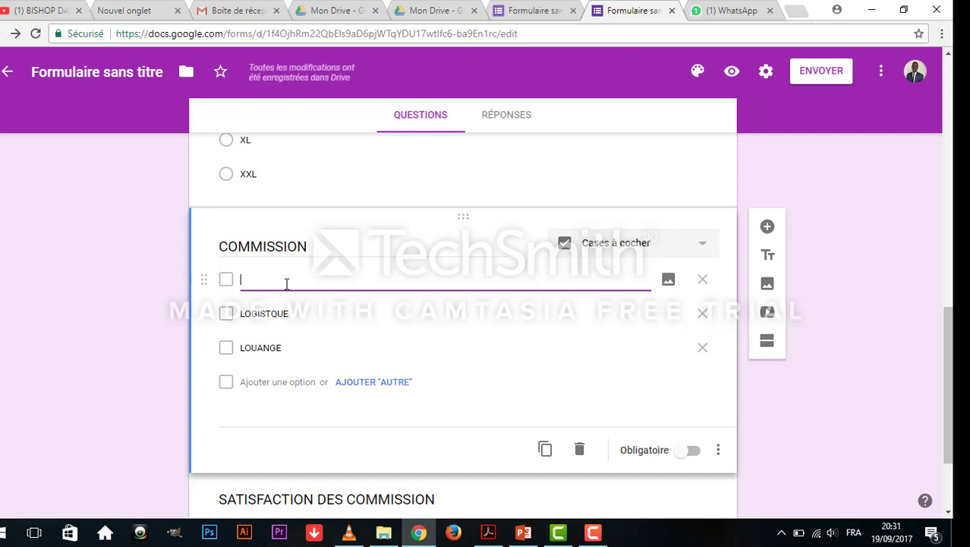
pyautogui.write('COMMISS')
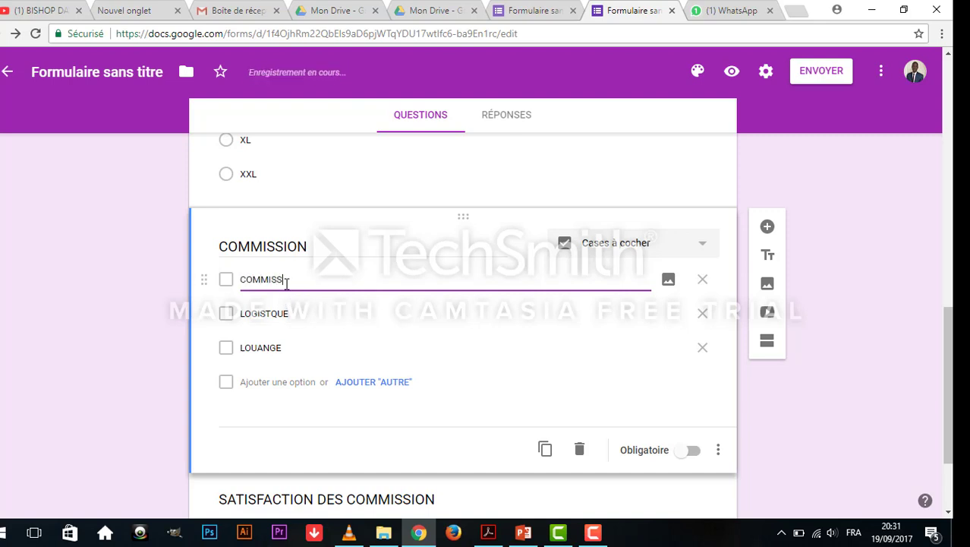
pyautogui.write('ION')
pyautogui.scroll(-1, 287, 282)
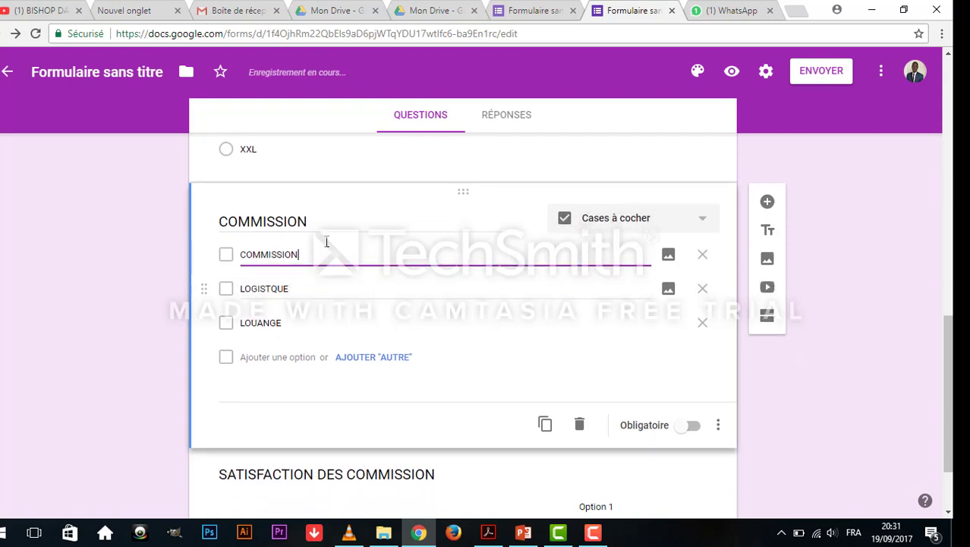
# - Copy the first option's text "COMMISSION" into the first row of the SATISFACTION DES COMMISSION grid
pyautogui.moveTo(298, 254); pyautogui.dragTo(238, 256)
pyautogui.hotkey('ctrl', 'c')
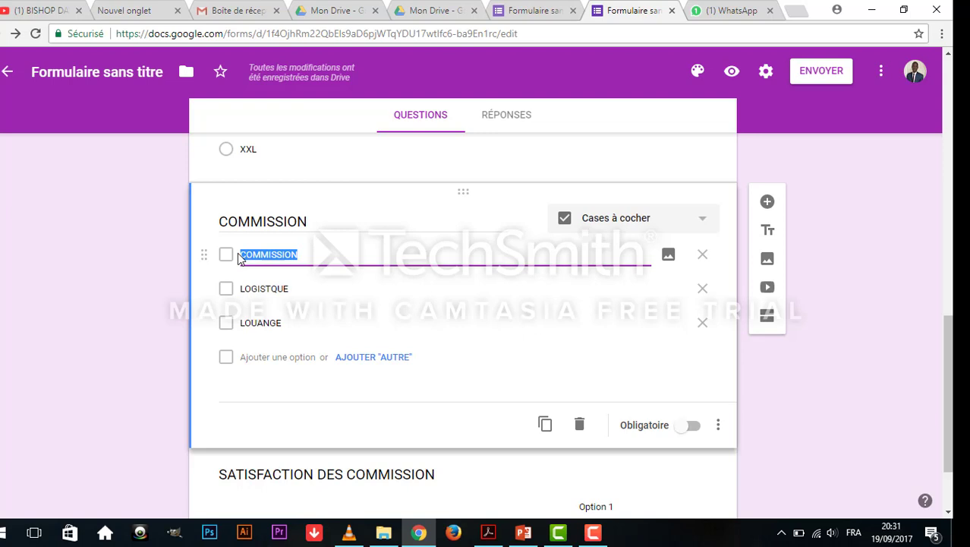
pyautogui.scroll(-3, 237, 252)
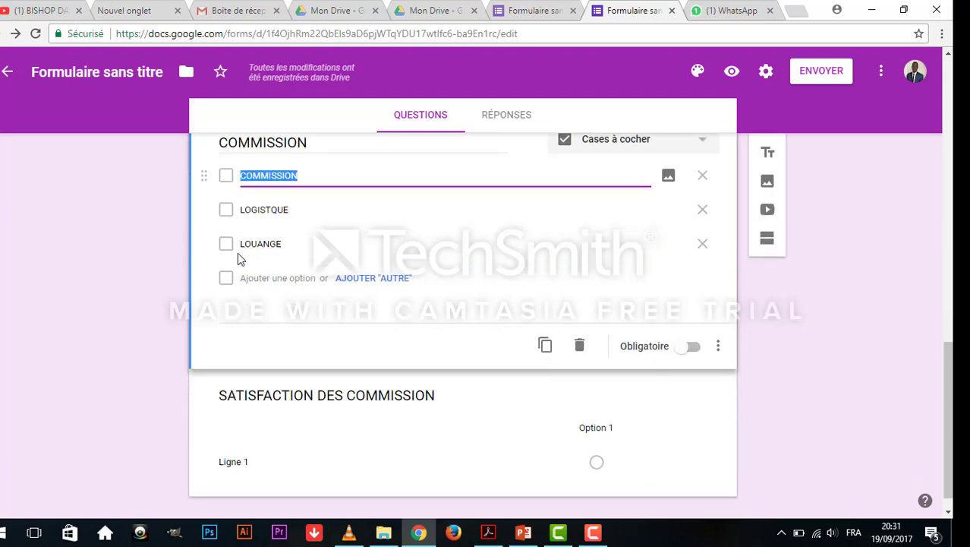
pyautogui.click(288, 444)
pyautogui.click(266, 359)
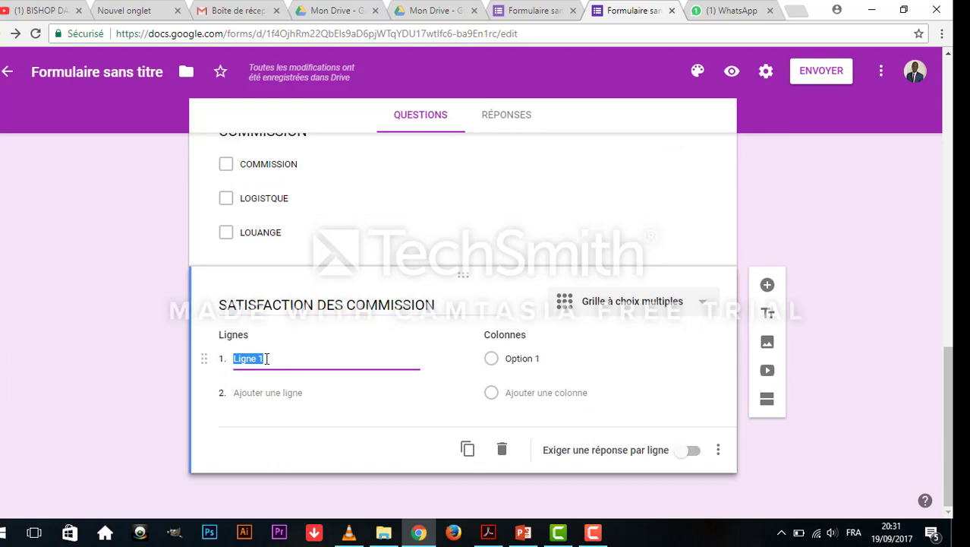
pyautogui.hotkey('ctrl', 'v')
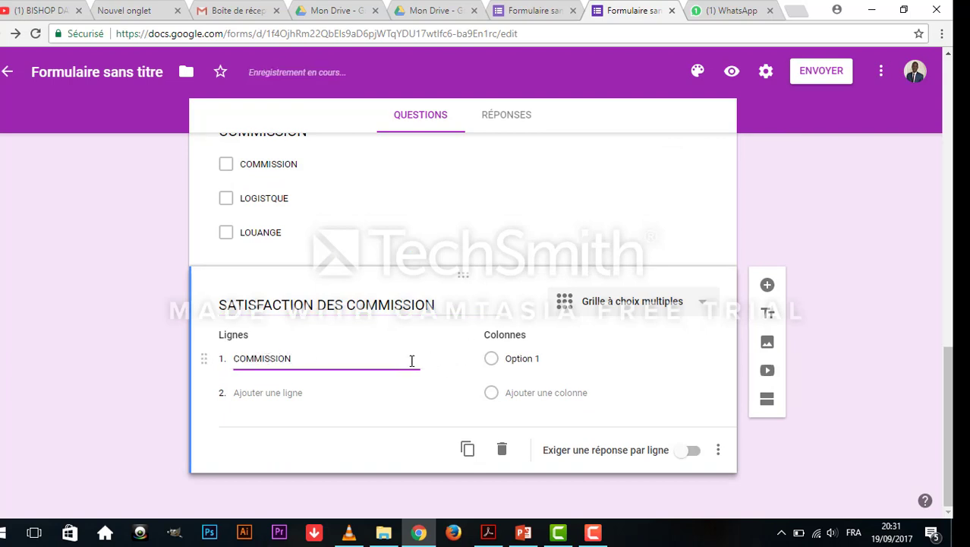
# - Add the rows "LOGISTIQUE" and "LOUANGE" to the SATISFACTION DES COMMISSION grid
pyautogui.click(531, 359)
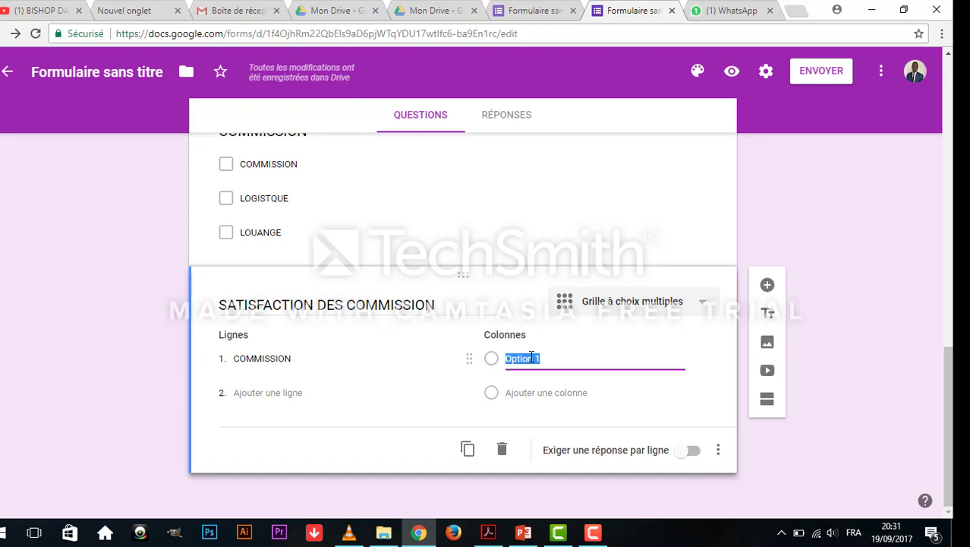
pyautogui.click(271, 392)
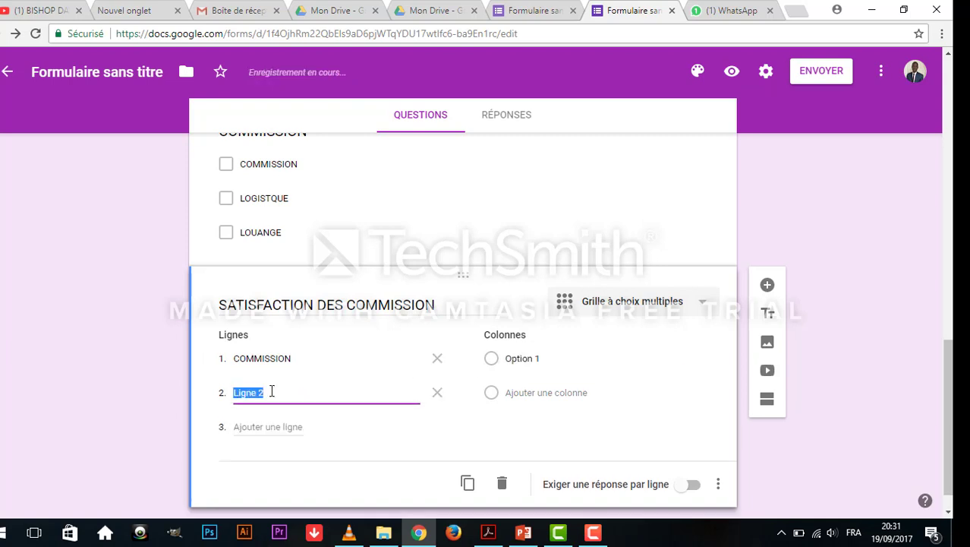
pyautogui.write('LOD')
pyautogui.press('BackSpace')
pyautogui.write('GISTQ')
pyautogui.press('BackSpace')
pyautogui.write('IQUE')
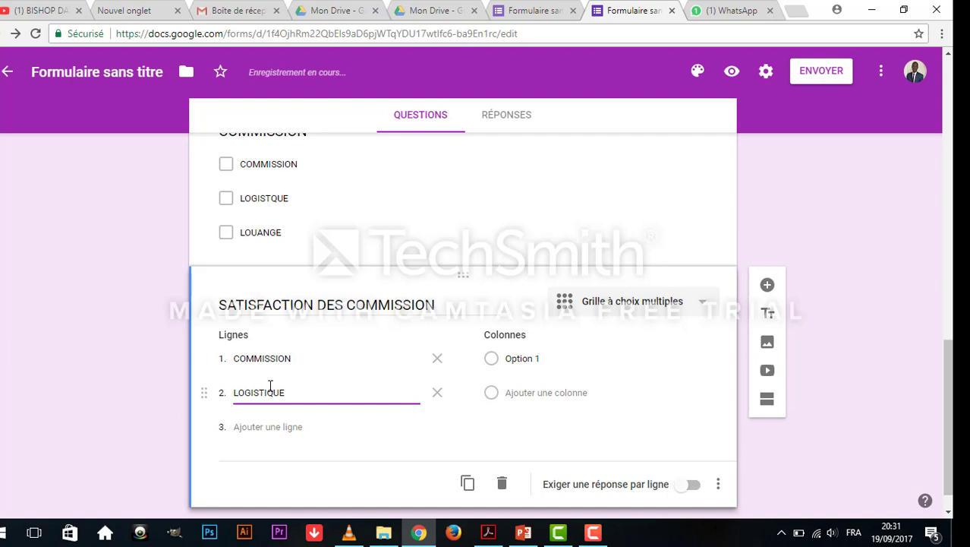
pyautogui.click(271, 428)
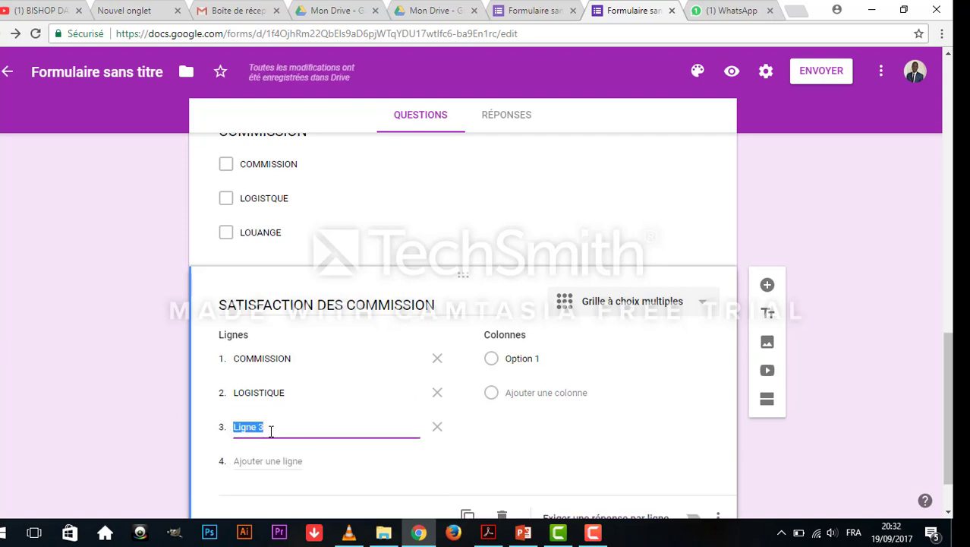
pyautogui.write('LOUANGE')
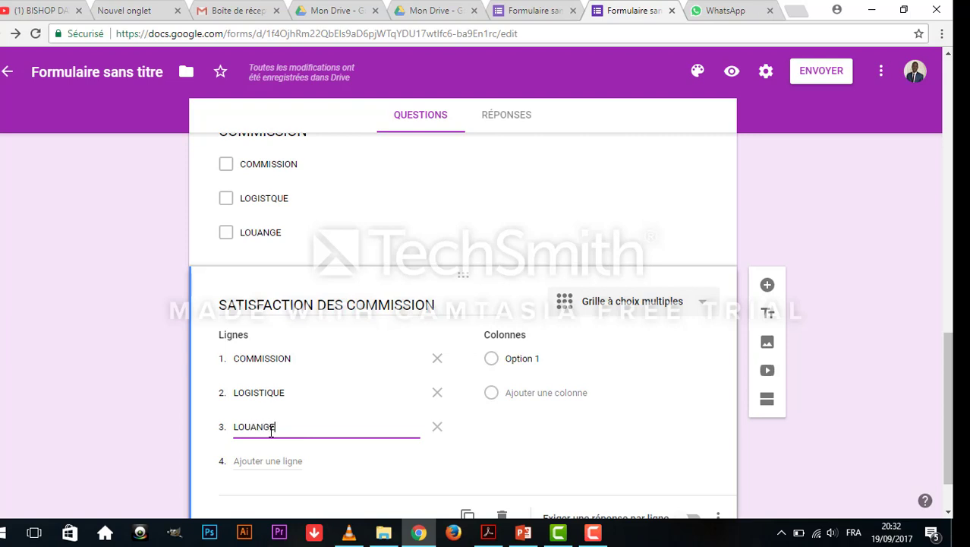
# - Set the SATISFACTION DES COMMISSION grid's columns to "PAS BIEN", "BIEN", "TRES BIEN" and "TRES TRES BIEN"
pyautogui.click(541, 359)
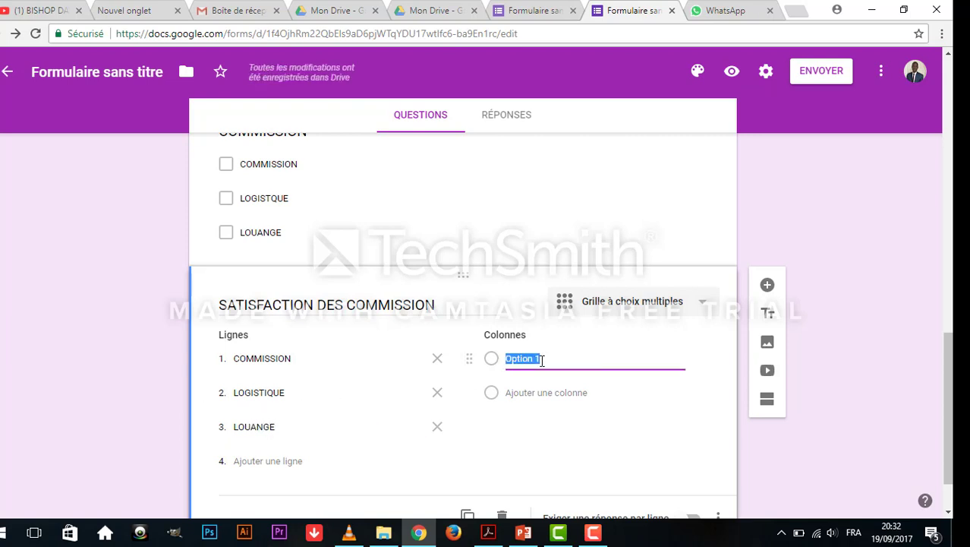
pyautogui.write('PAS BIEN')
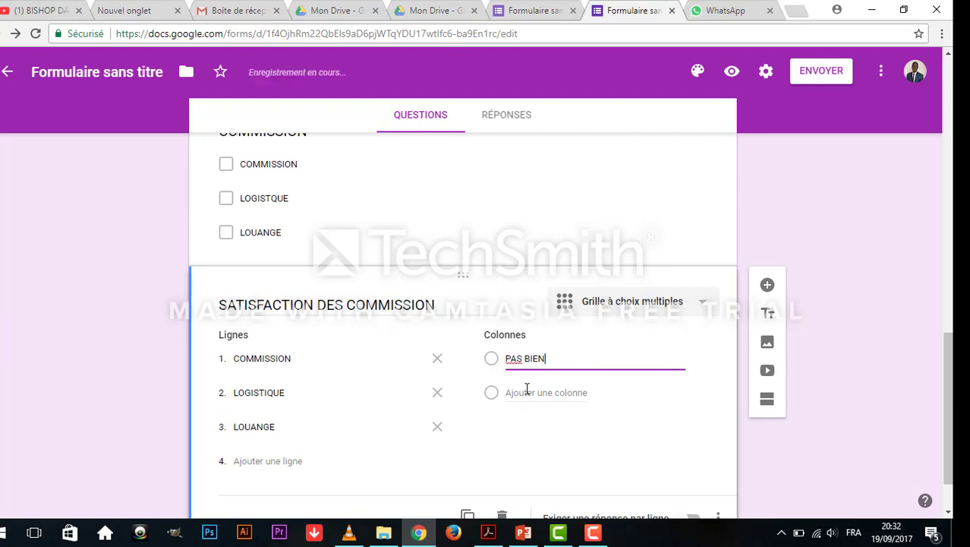
pyautogui.click(530, 394)
pyautogui.write('BIEN')
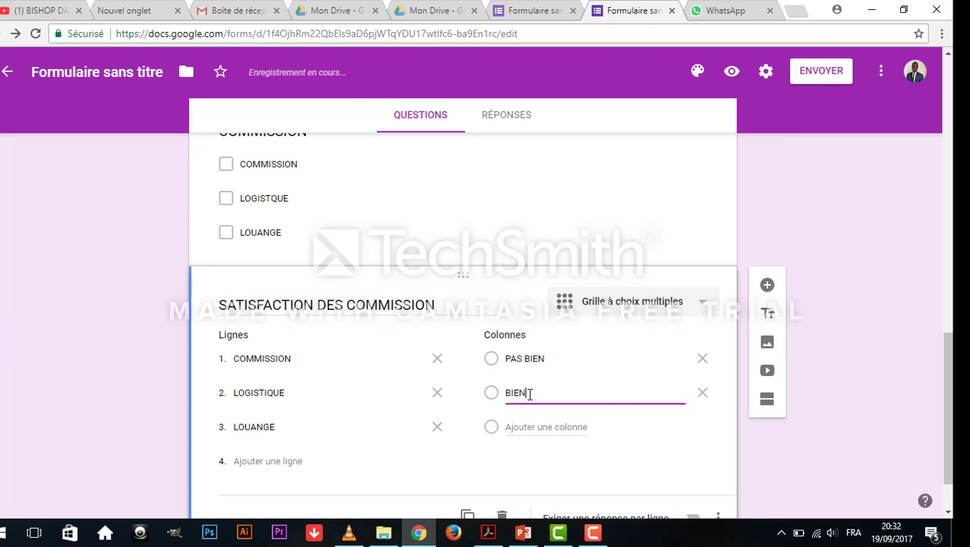
pyautogui.click(536, 426)
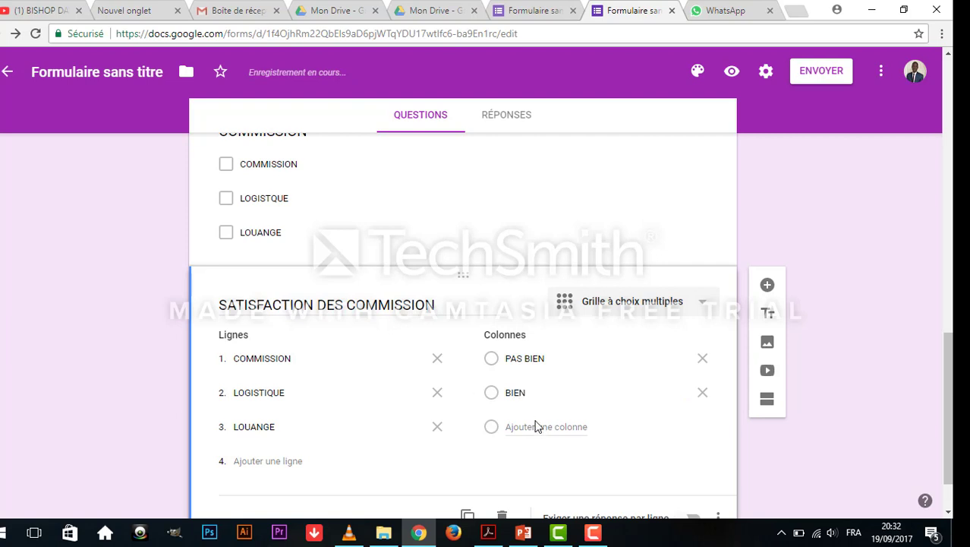
pyautogui.click(535, 427)
pyautogui.write('TR')
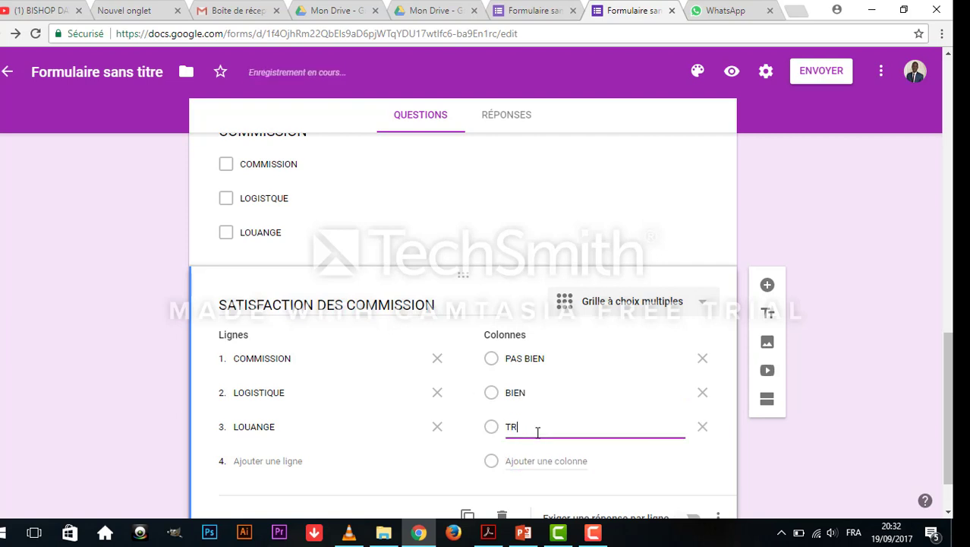
pyautogui.write('ES BIEN')
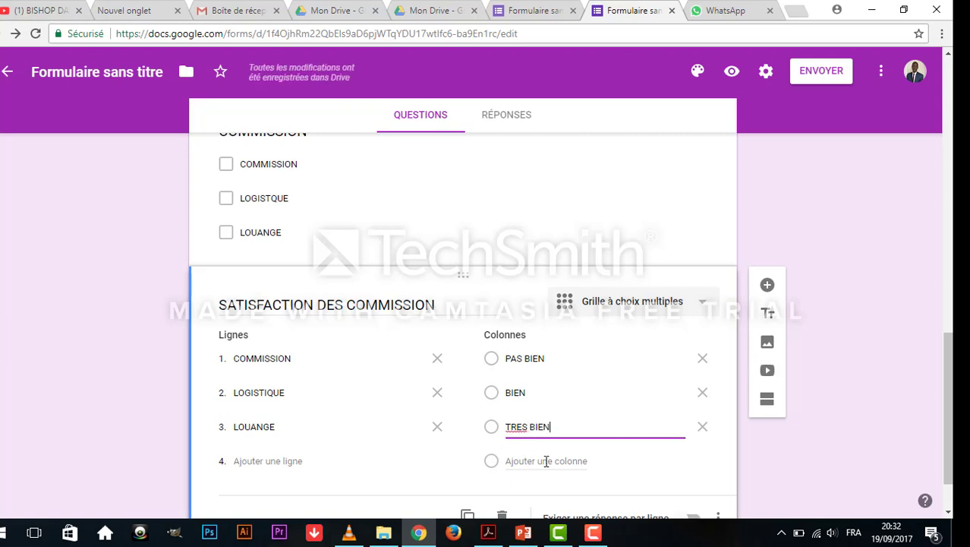
pyautogui.click(546, 461)
pyautogui.write('TR')
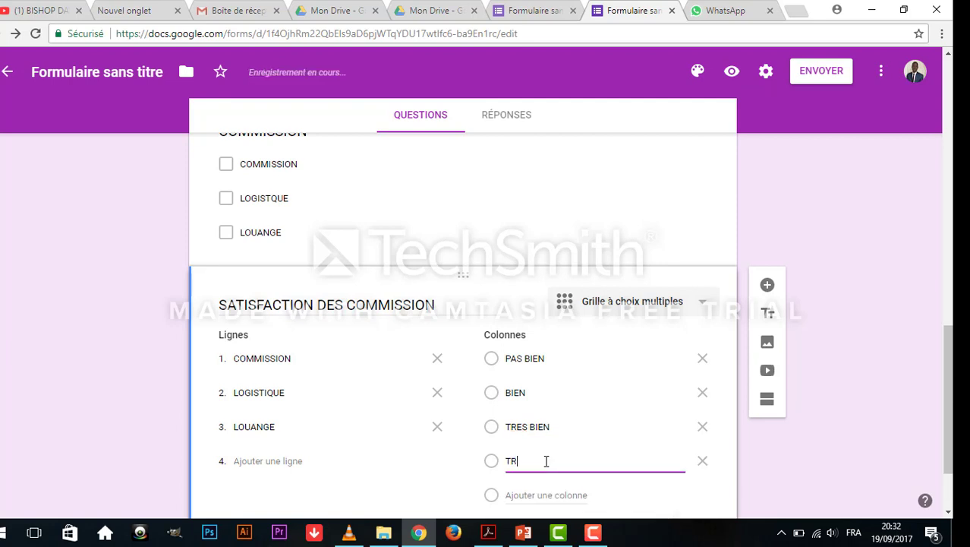
pyautogui.write('ES TRES BIEN')
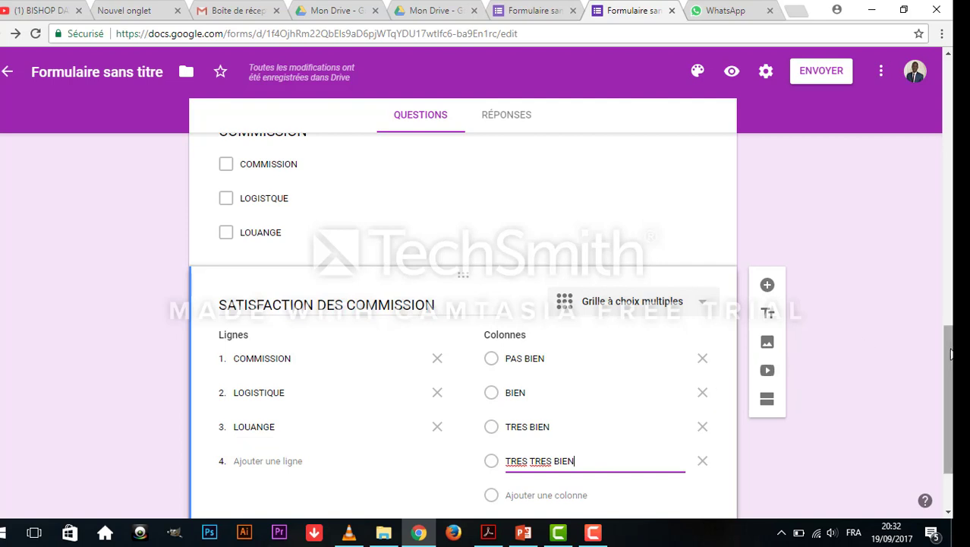
pyautogui.moveTo(948, 350); pyautogui.dragTo(950, 386)
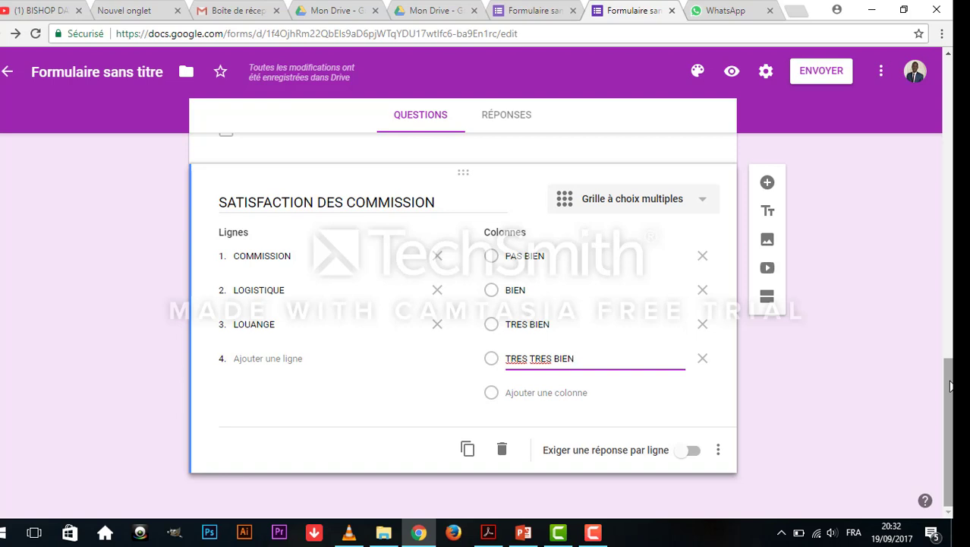
pyautogui.click(705, 208)
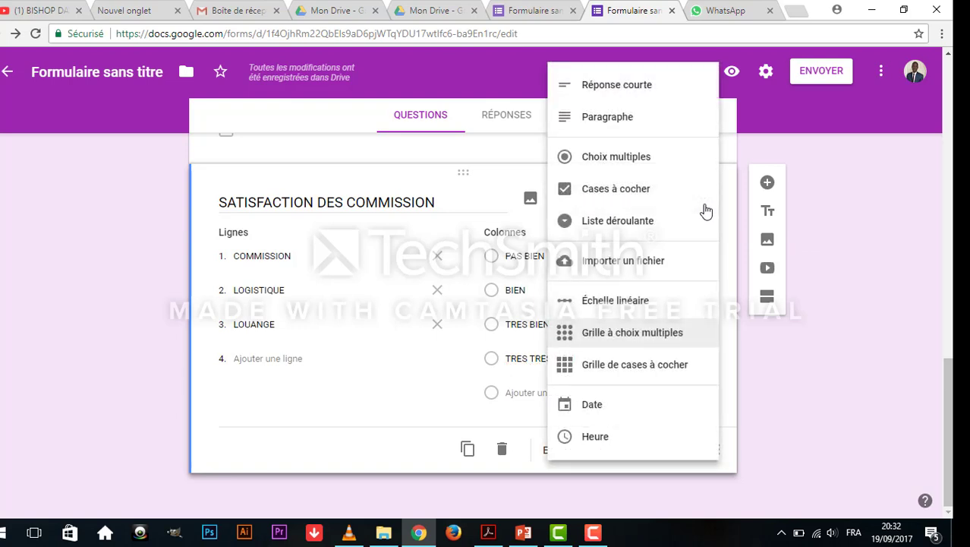
pyautogui.click(340, 454)
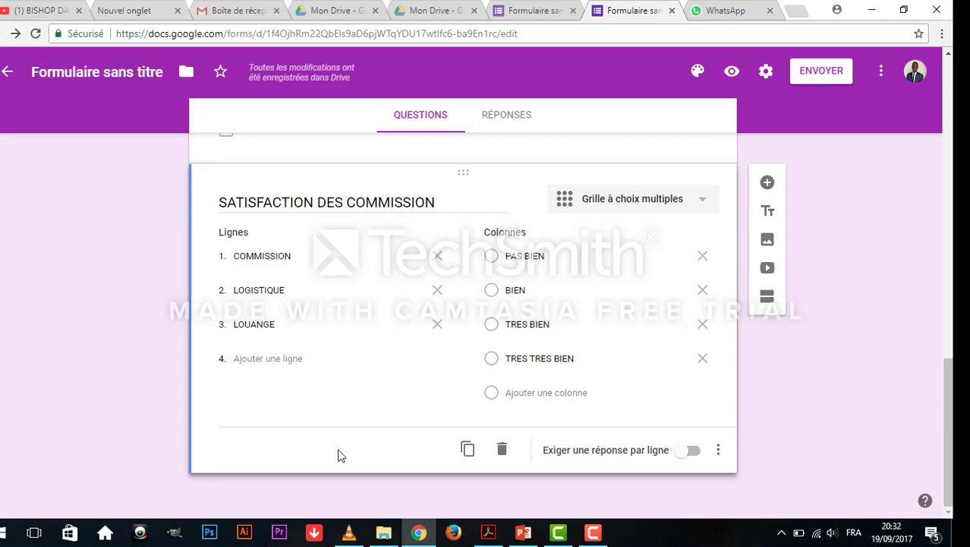
# - Make the Nom question mandatory
pyautogui.moveTo(949, 407); pyautogui.dragTo(951, 193)
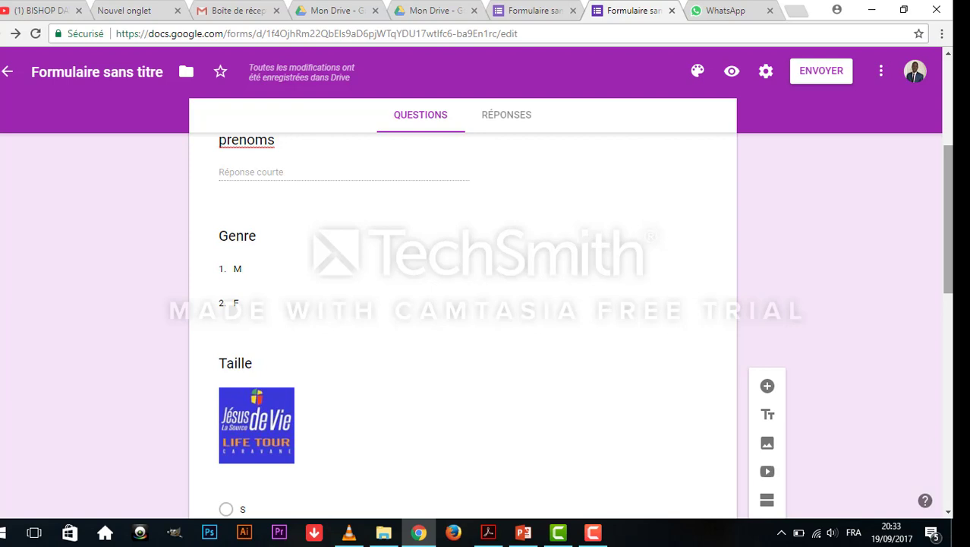
pyautogui.moveTo(949, 206); pyautogui.dragTo(949, 160)
pyautogui.click(569, 206)
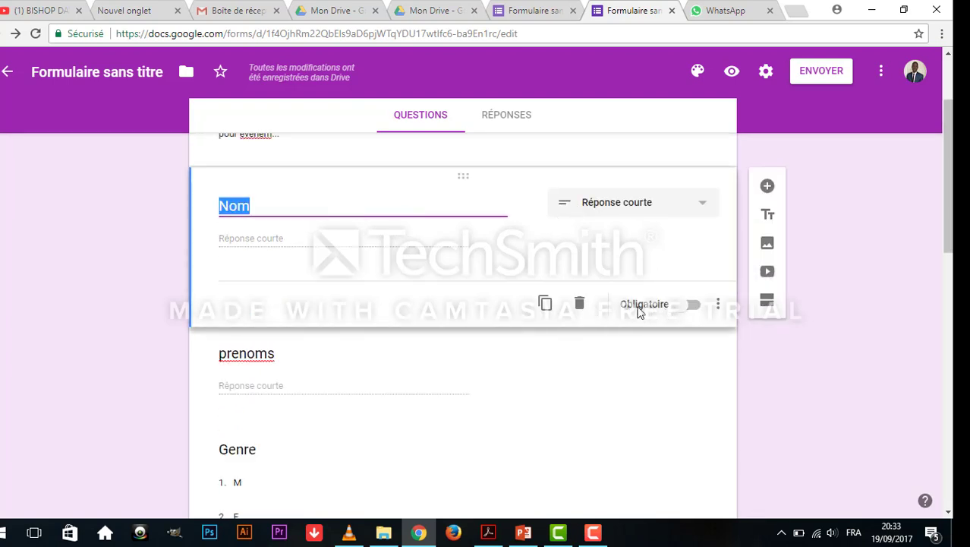
pyautogui.click(691, 307)
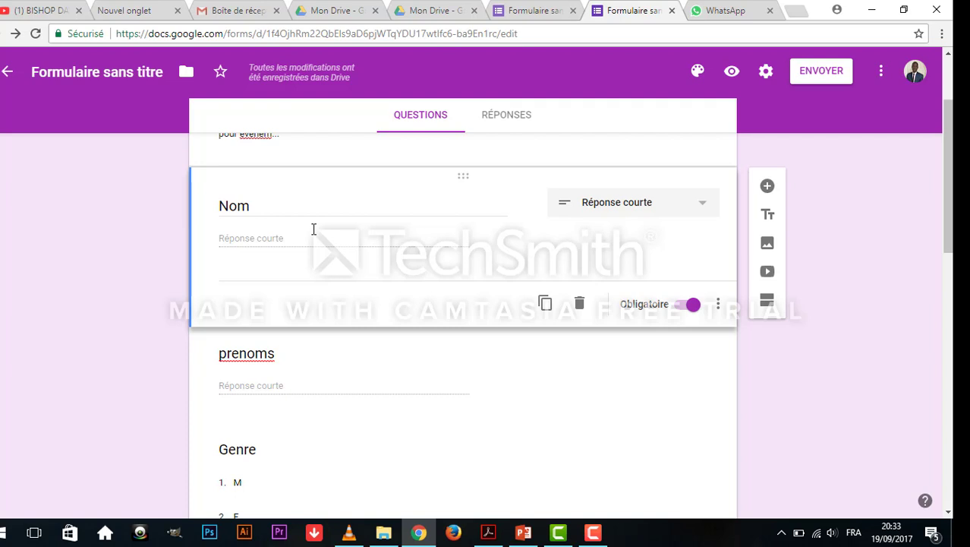
# - Stop accepting responses to the form and re-enable response collection
pyautogui.moveTo(951, 179); pyautogui.dragTo(952, 268)
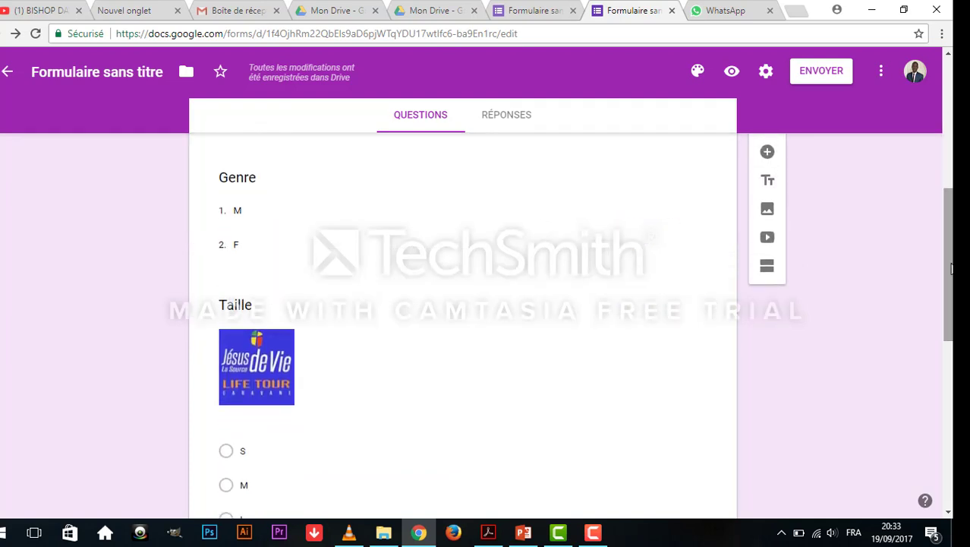
pyautogui.moveTo(952, 267); pyautogui.dragTo(950, 192)
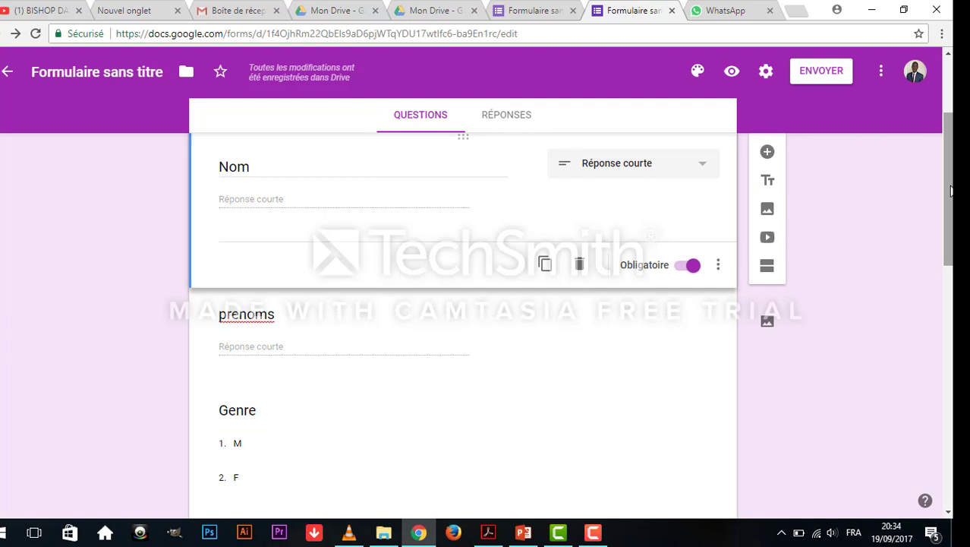
pyautogui.click(516, 117)
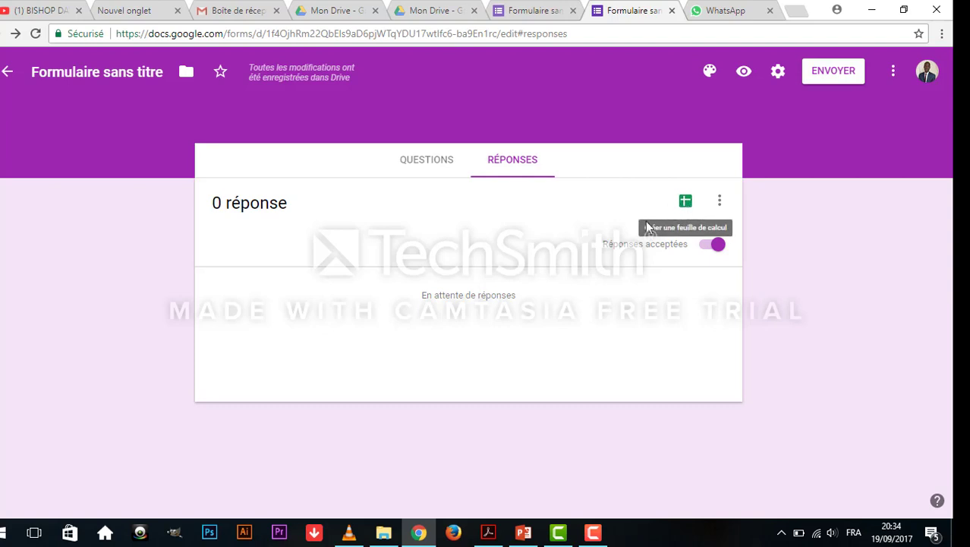
pyautogui.click(714, 251)
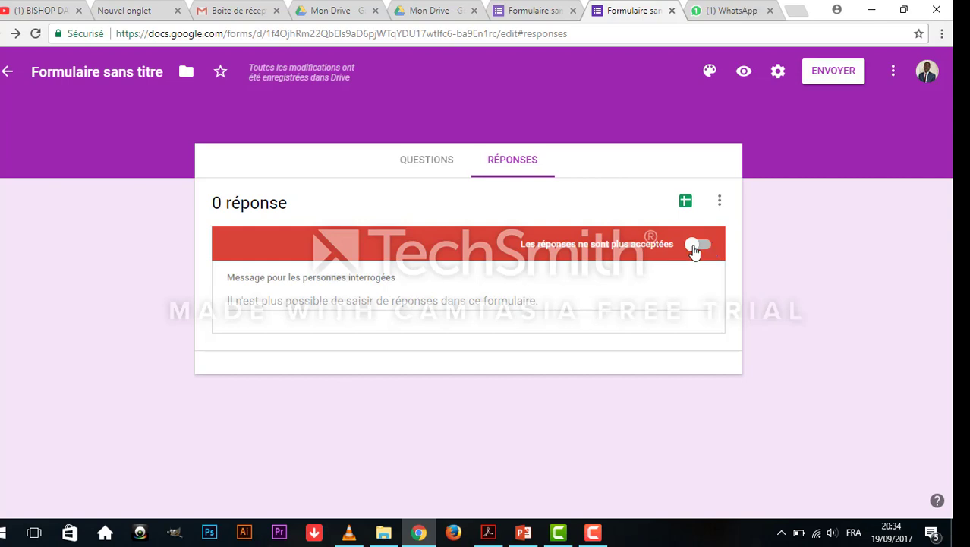
pyautogui.click(694, 248)
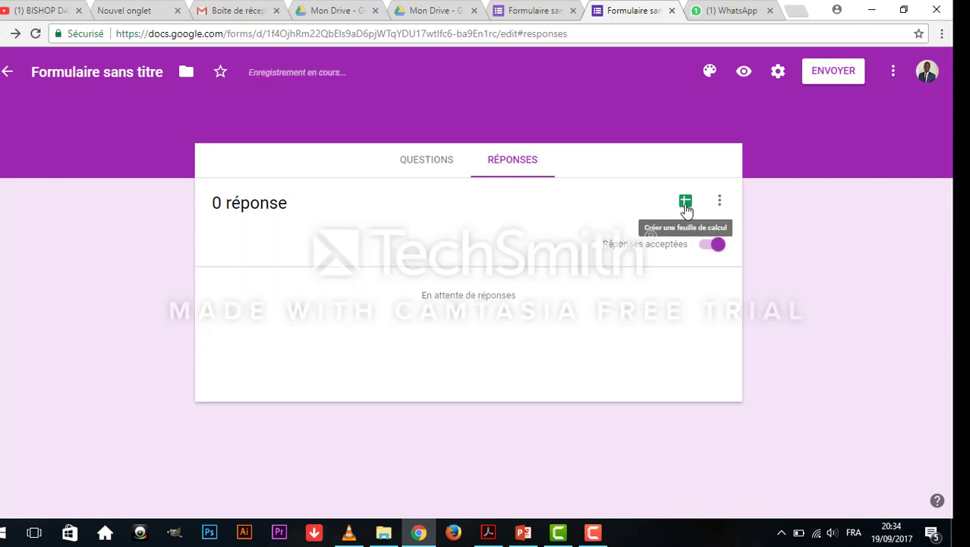
# - Create a new spreadsheet as the destination for the form's responses, keeping the suggested name "Formulaire sans titre (réponses)"
pyautogui.click(686, 204)
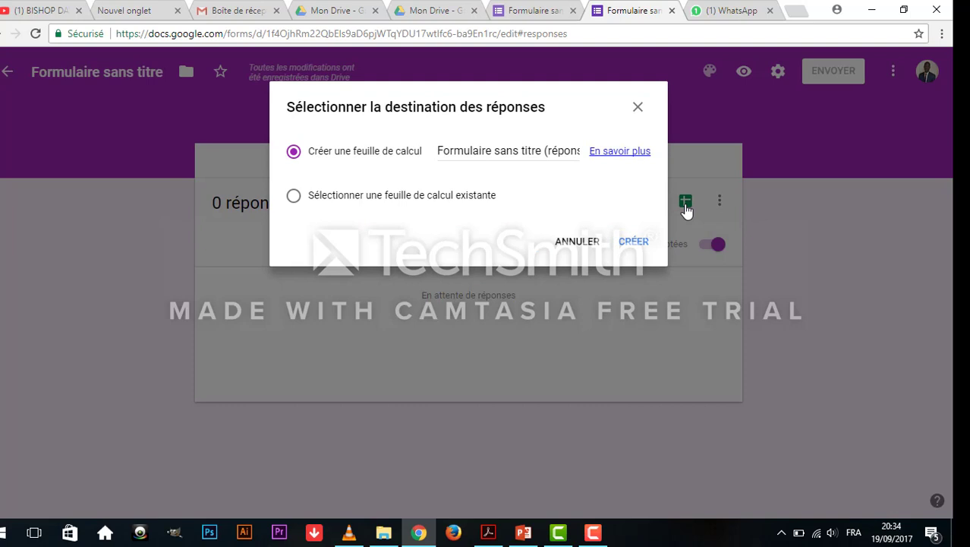
pyautogui.click(531, 154)
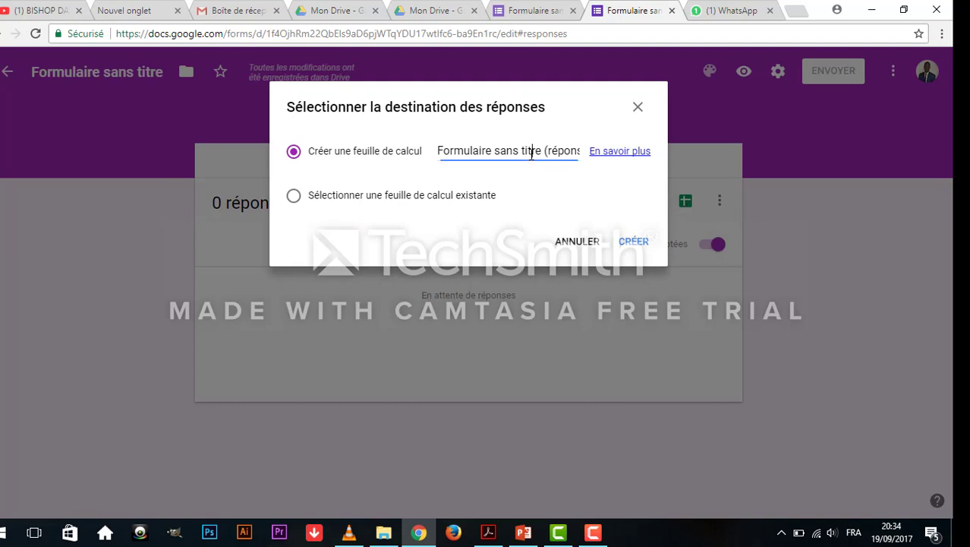
pyautogui.click(636, 241)
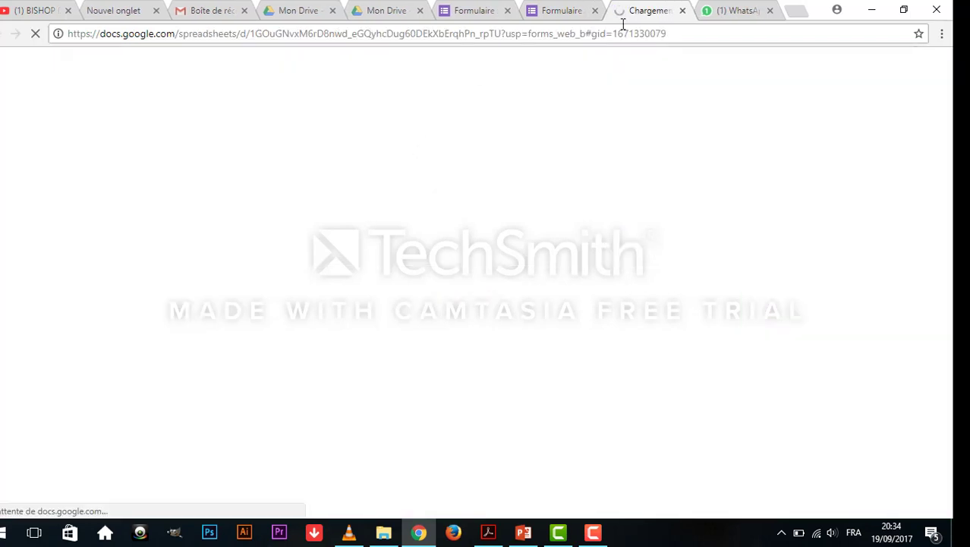
pyautogui.click(563, 10)
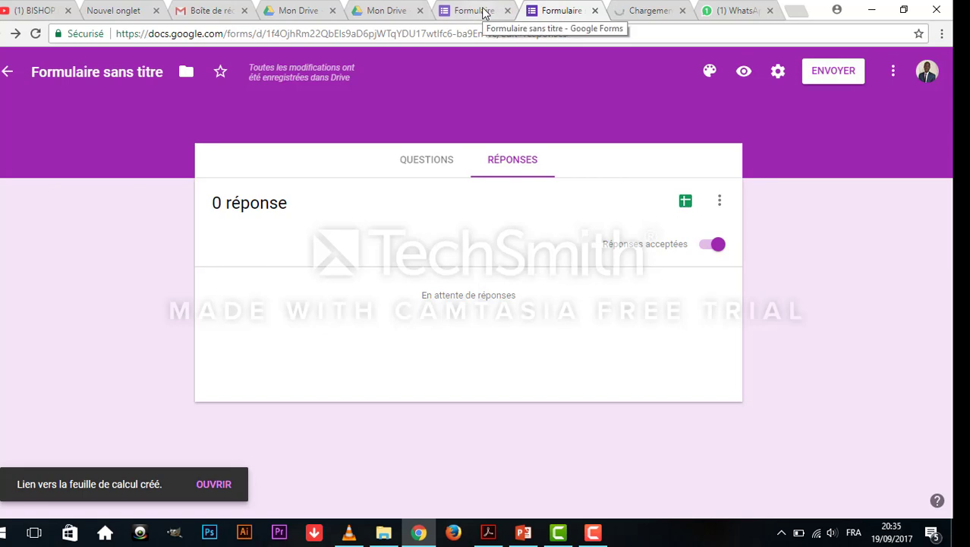
pyautogui.click(426, 160)
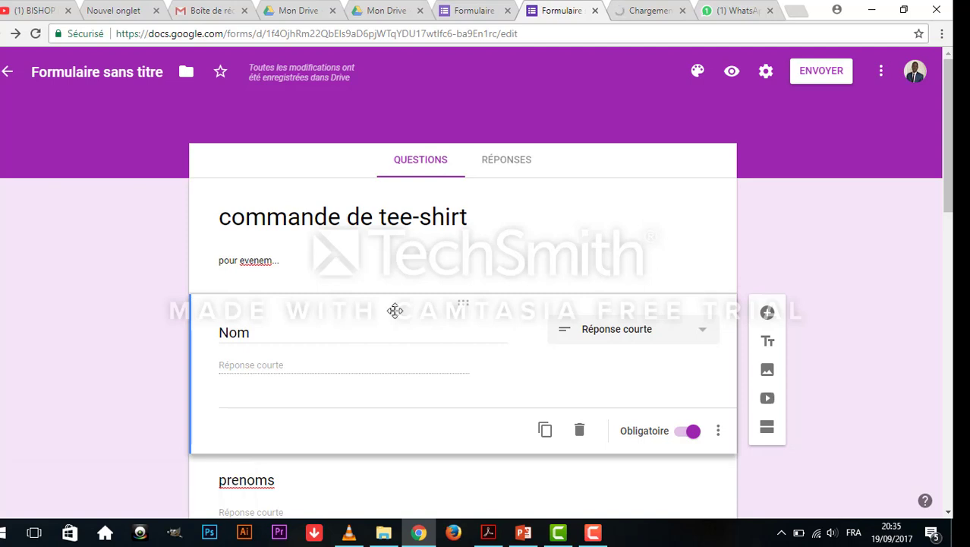
pyautogui.click(507, 161)
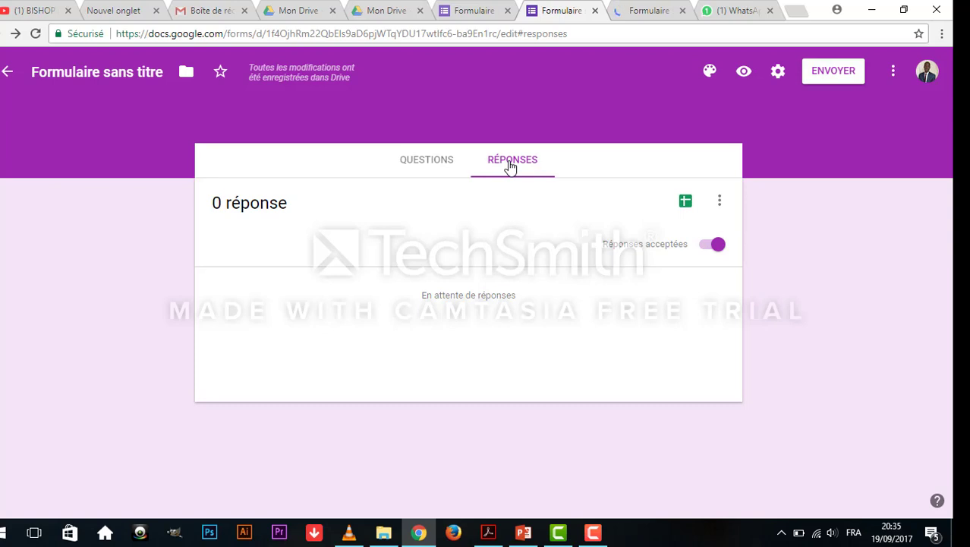
pyautogui.click(427, 161)
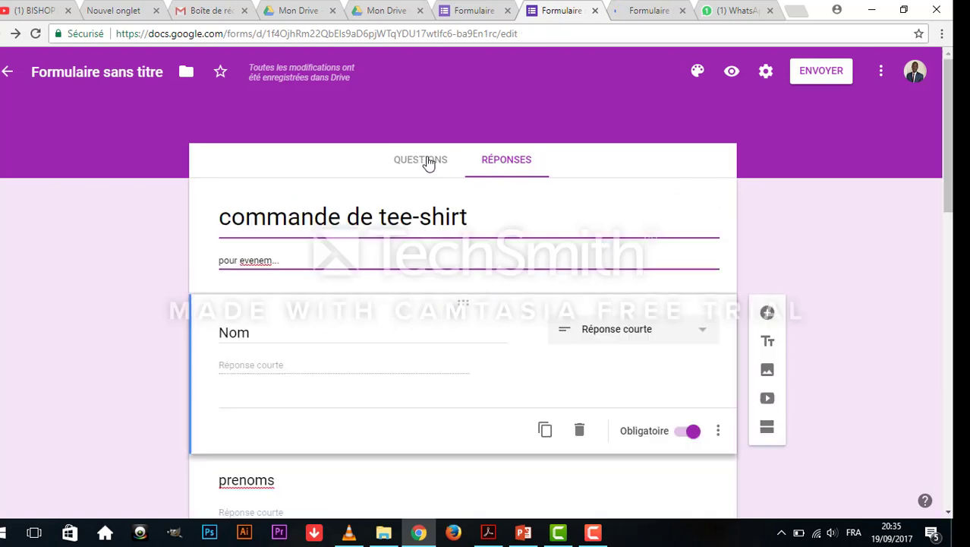
pyautogui.click(512, 161)
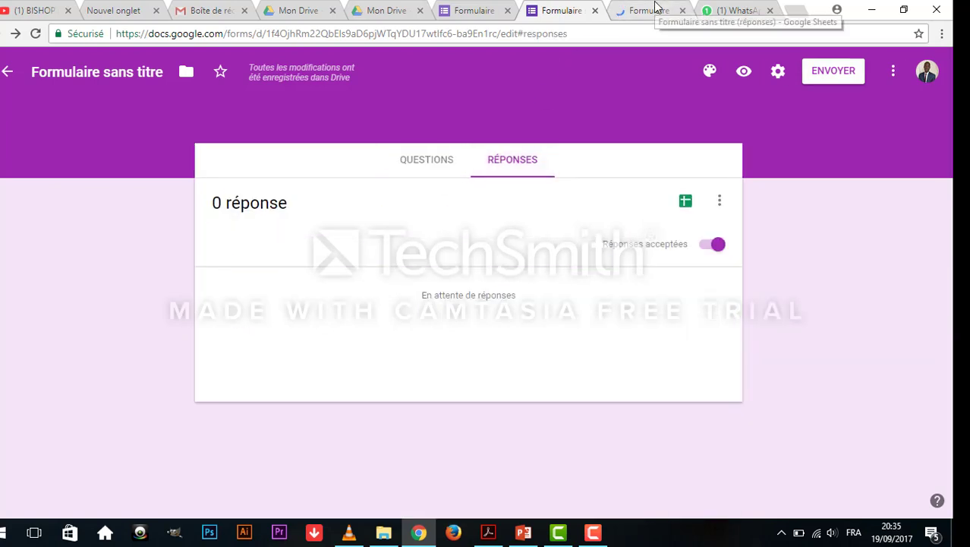
# - View the column headings in the linked responses spreadsheet and return to the form's questions
pyautogui.click(655, 9)
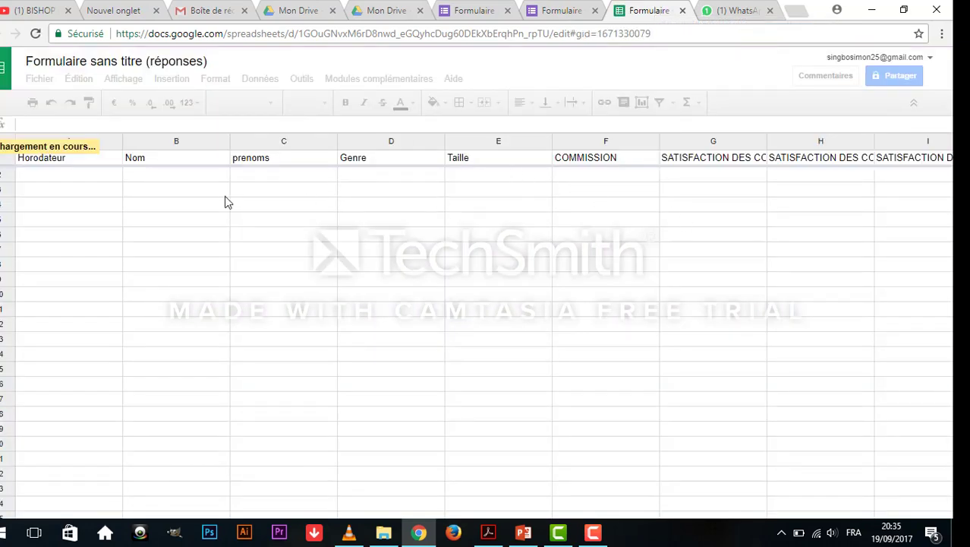
pyautogui.click(575, 10)
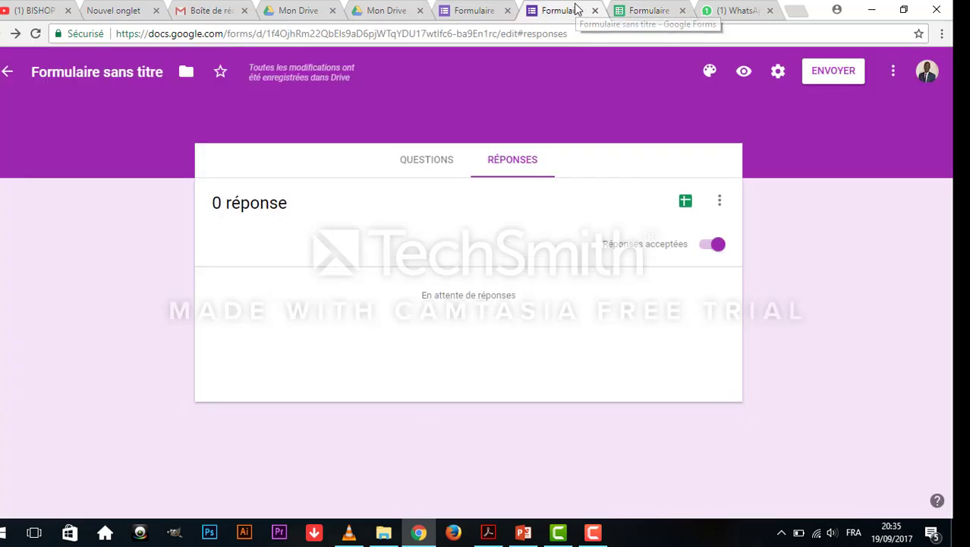
pyautogui.click(443, 162)
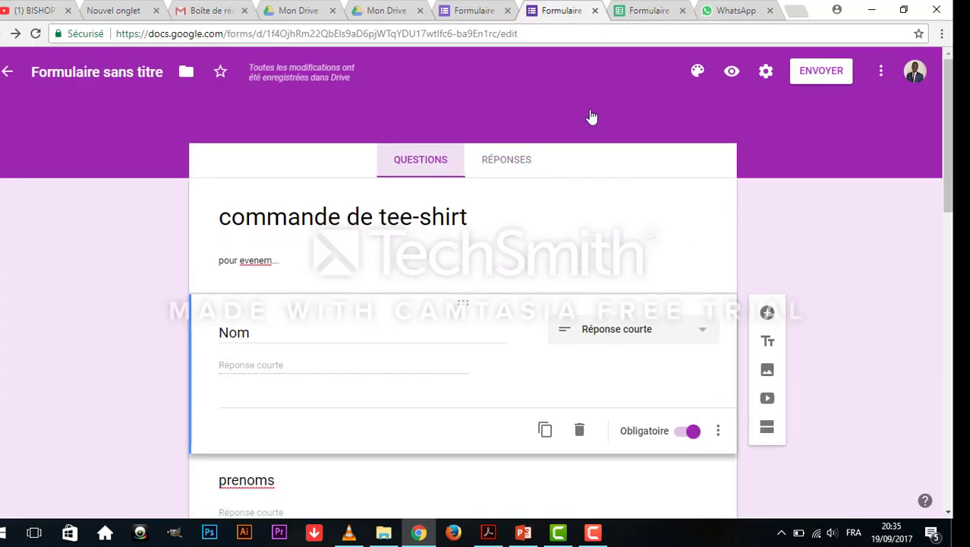
# - Preview the tee-shirt order form from the Nom question down to the satisfaction grid and return to the form editor
pyautogui.click(732, 71)
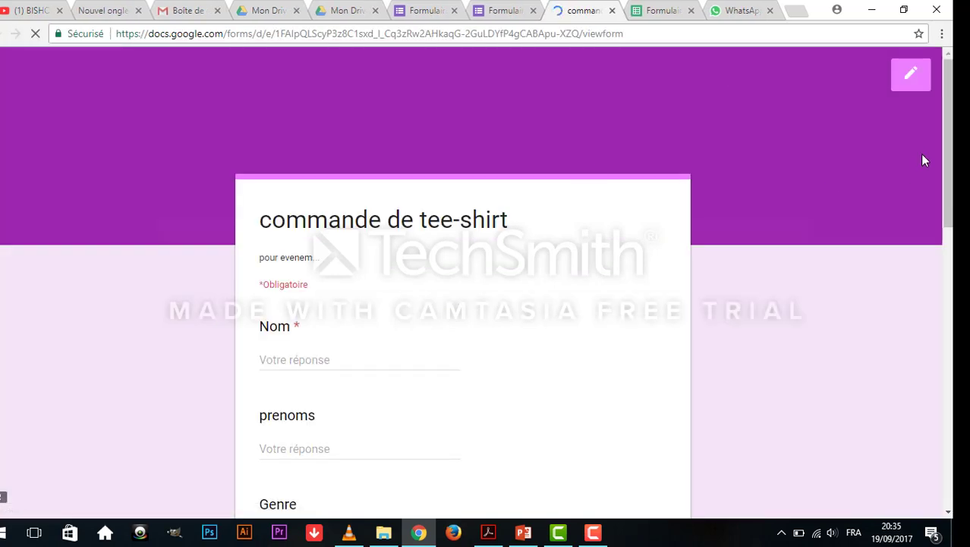
pyautogui.scroll(-6, 486, 303)
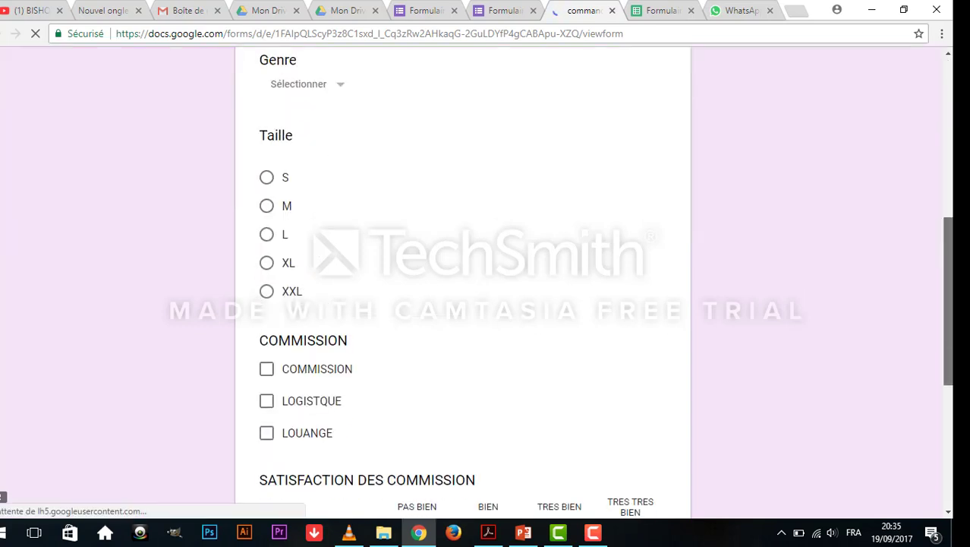
pyautogui.scroll(-4, 486, 304)
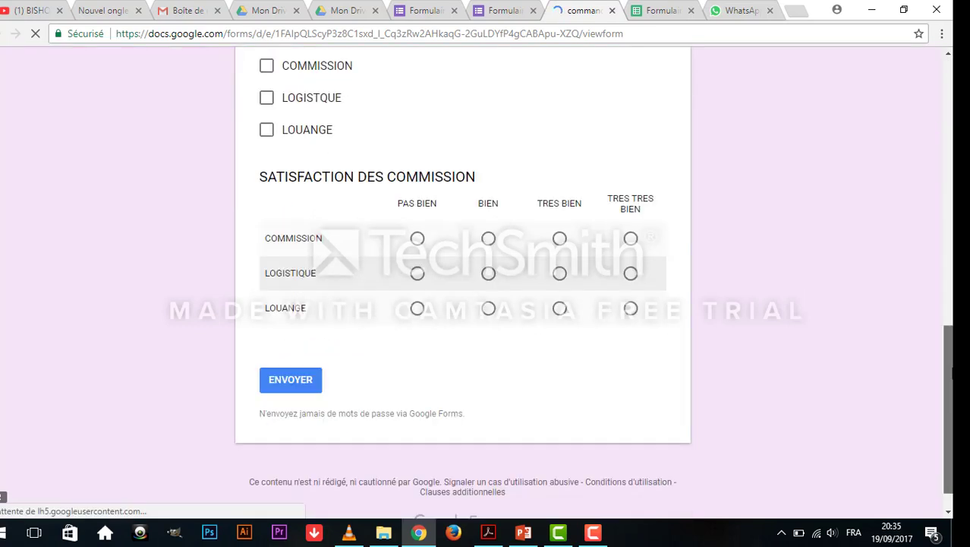
pyautogui.scroll(10, 486, 304)
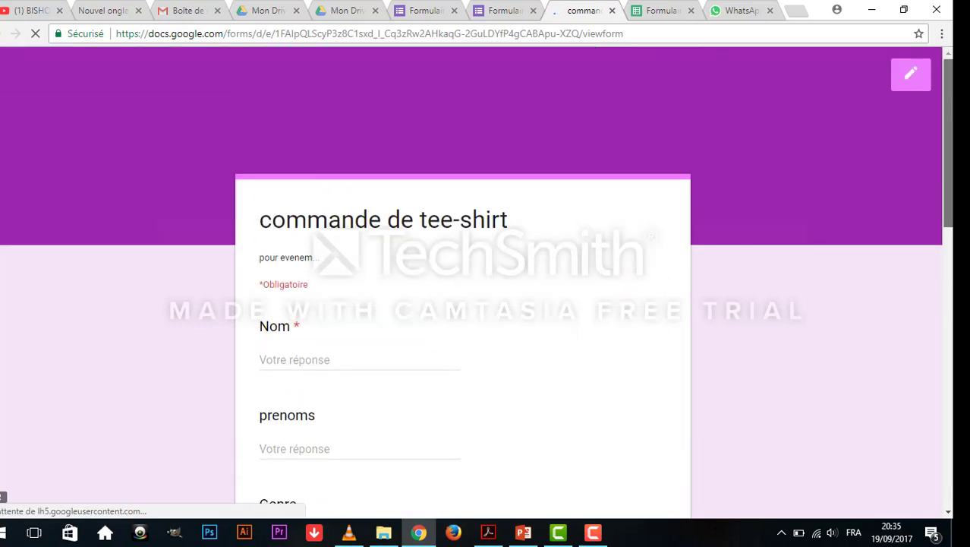
pyautogui.click(507, 12)
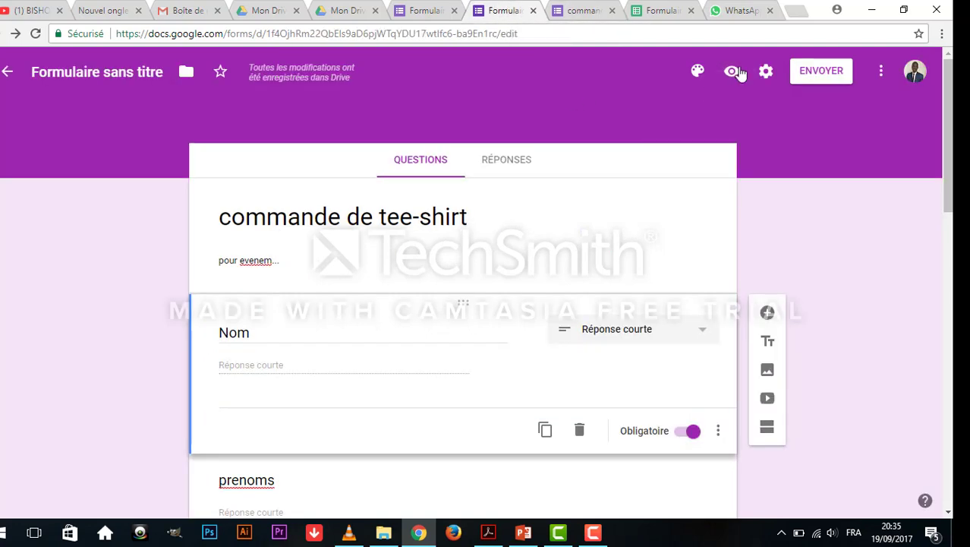
# - Get the form's pre-filled link, select the address of the page it opens, and return to the form editor
pyautogui.click(880, 76)
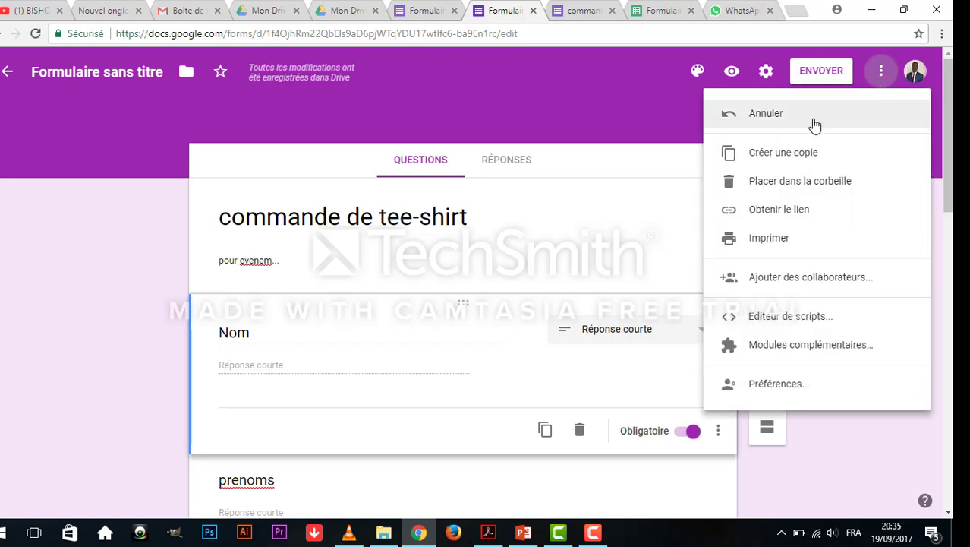
pyautogui.click(784, 210)
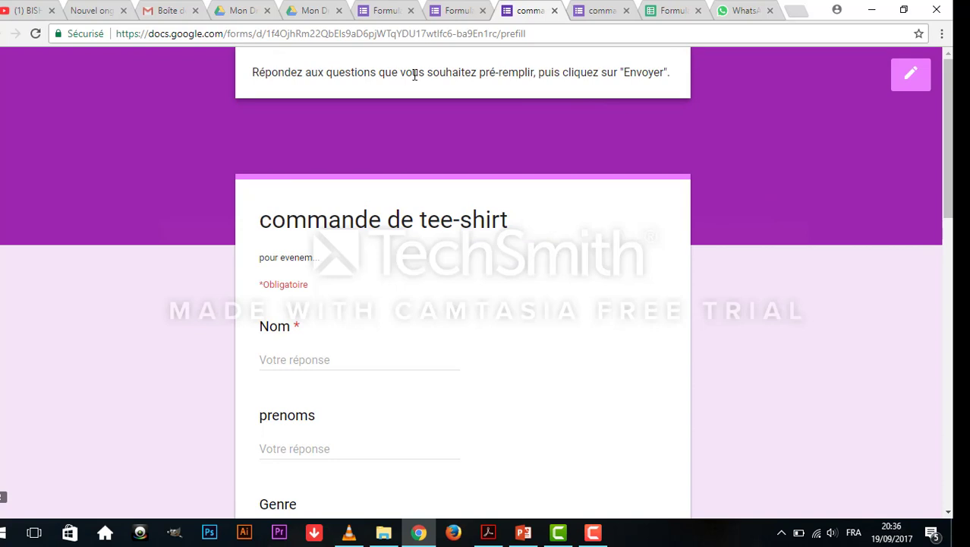
pyautogui.click(454, 34)
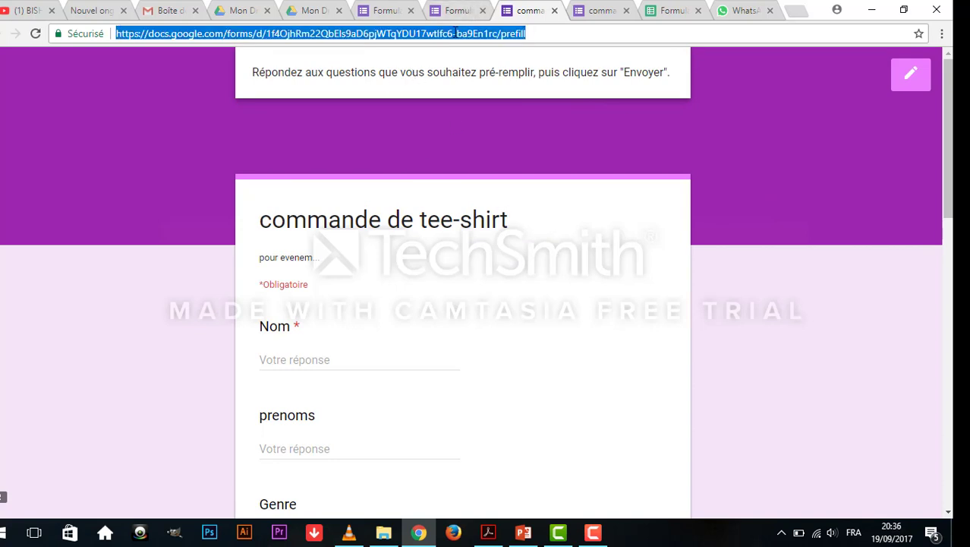
pyautogui.click(454, 33)
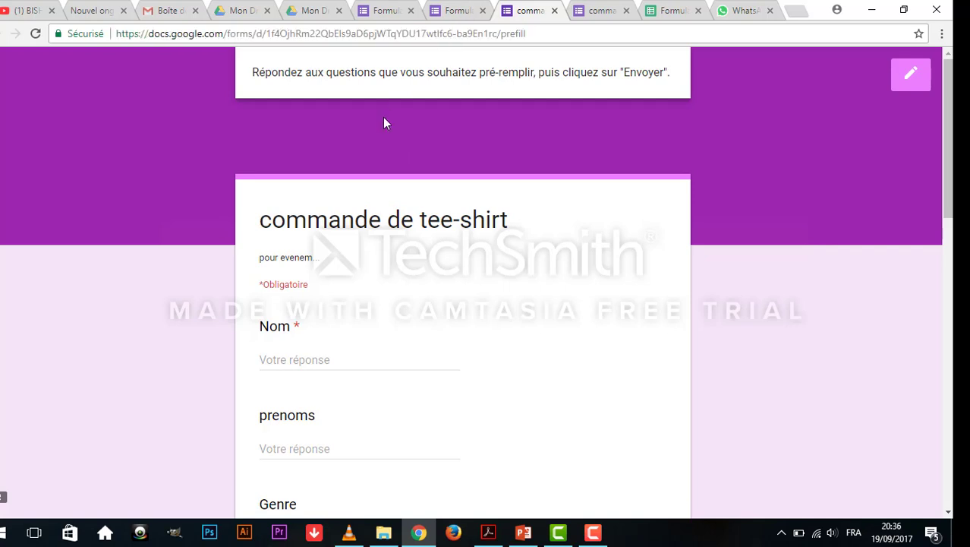
pyautogui.click(458, 11)
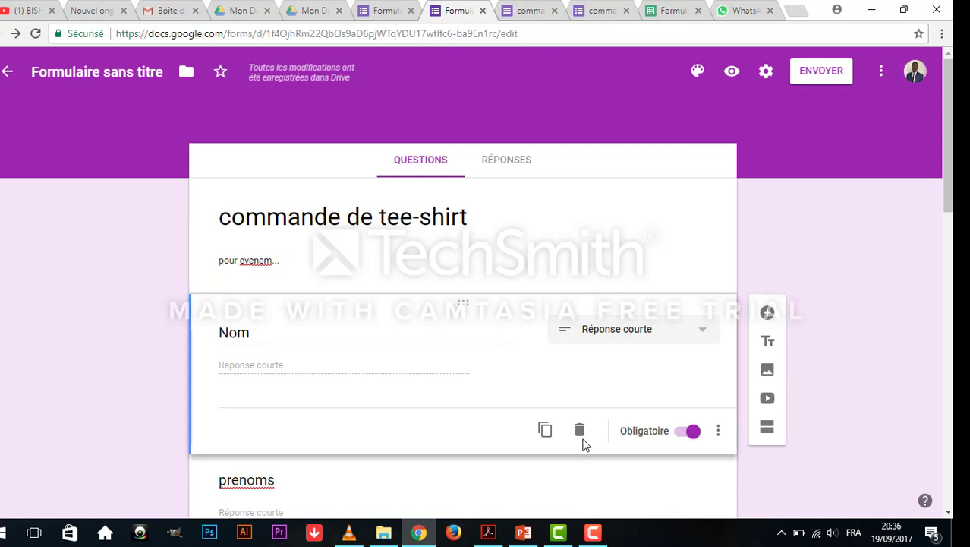
pyautogui.click(594, 533)
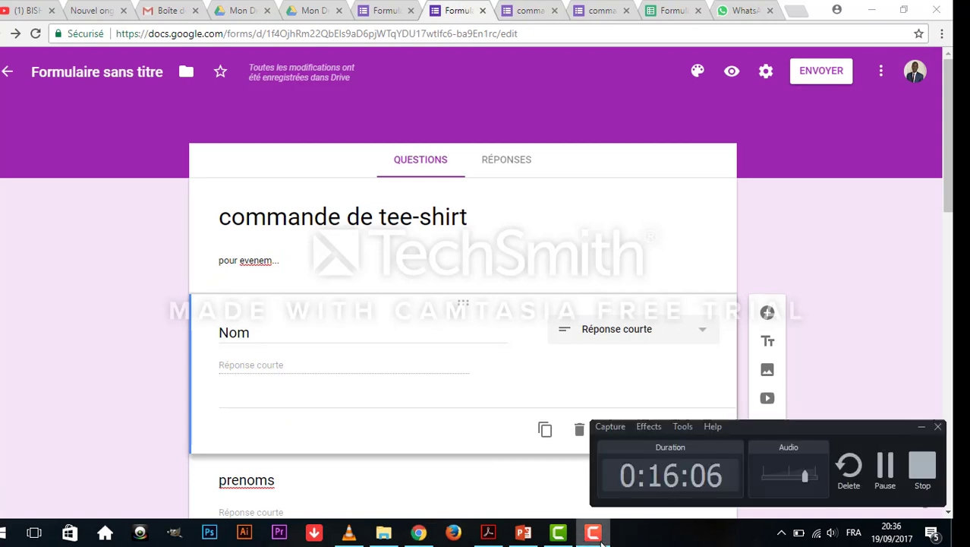